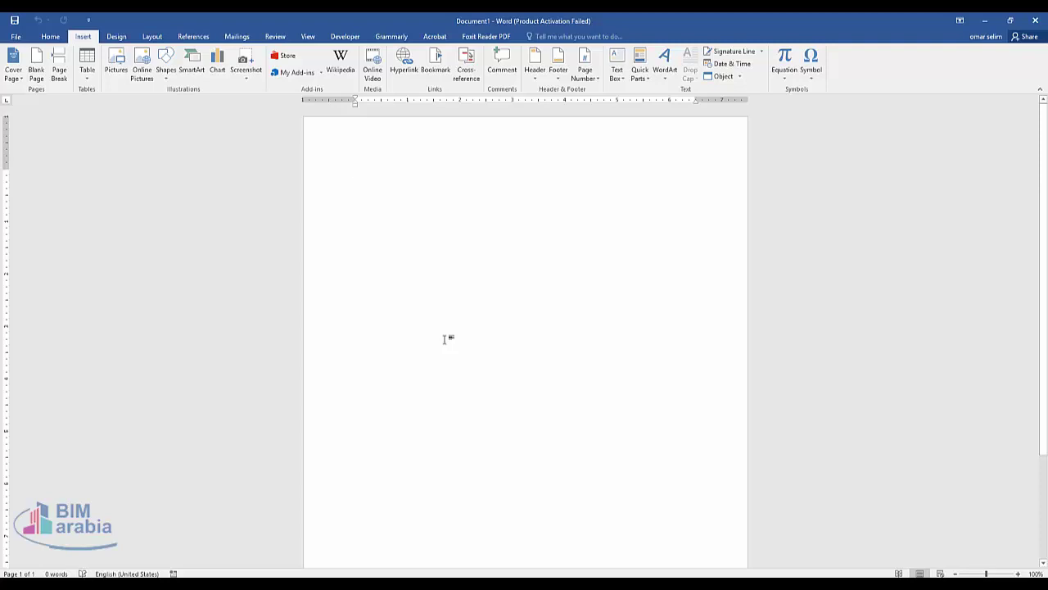
Browse the built-in cover page gallery and close it without choosing one
left_click(14, 72)
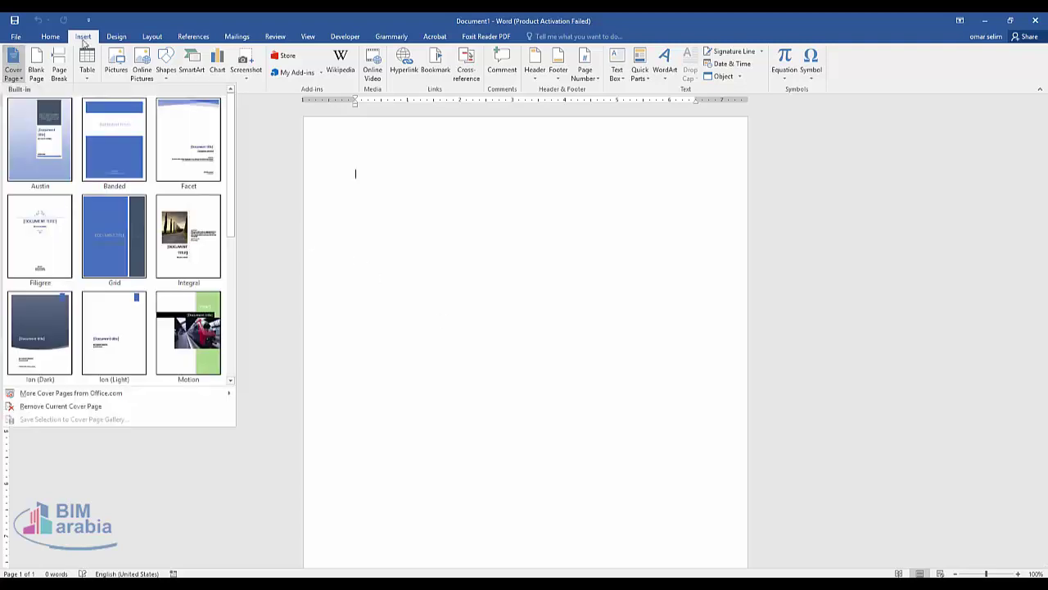
scroll(123, 320, "down", 3)
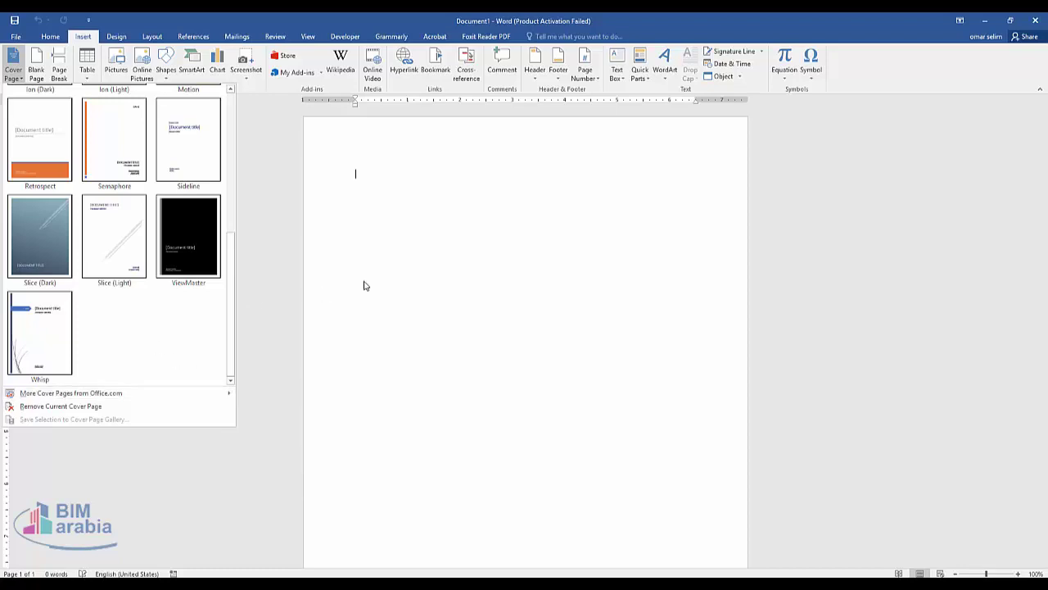
left_click(427, 251)
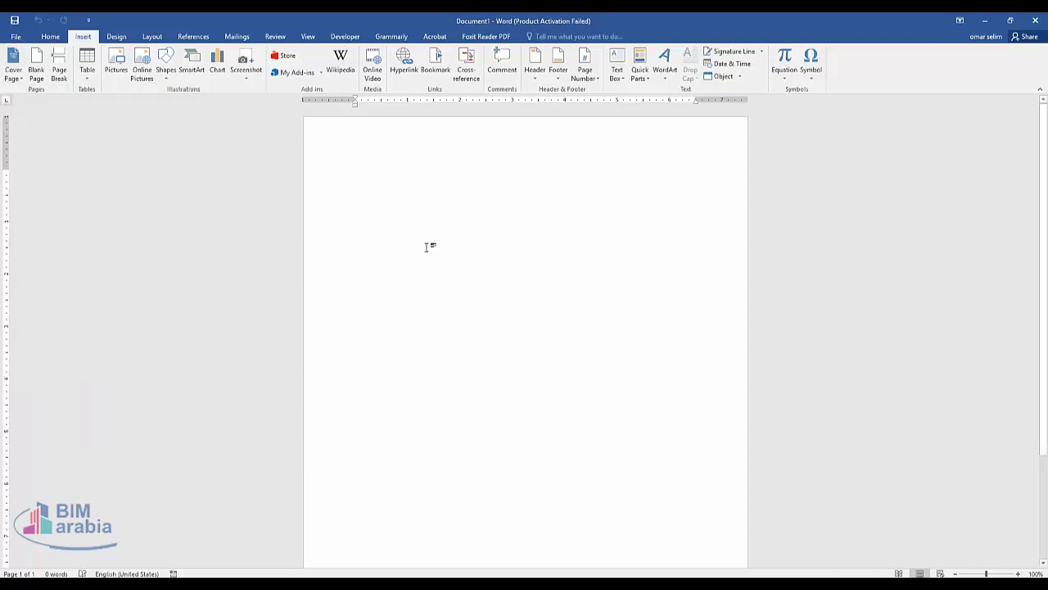
Insert a page break to add a blank second page, then return to page one
left_click(59, 66)
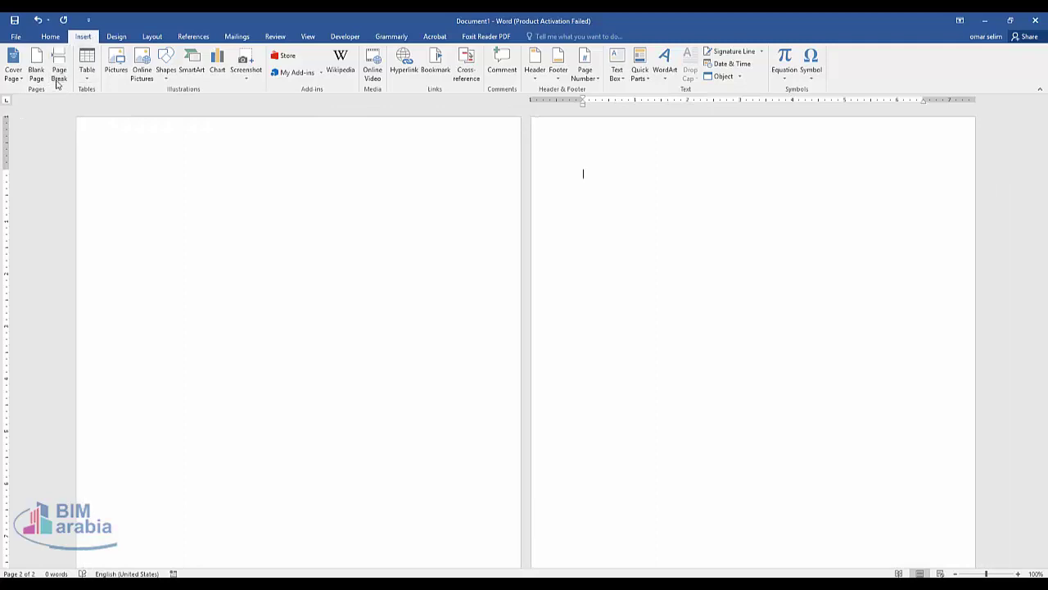
scroll(651, 351, "down", 1)
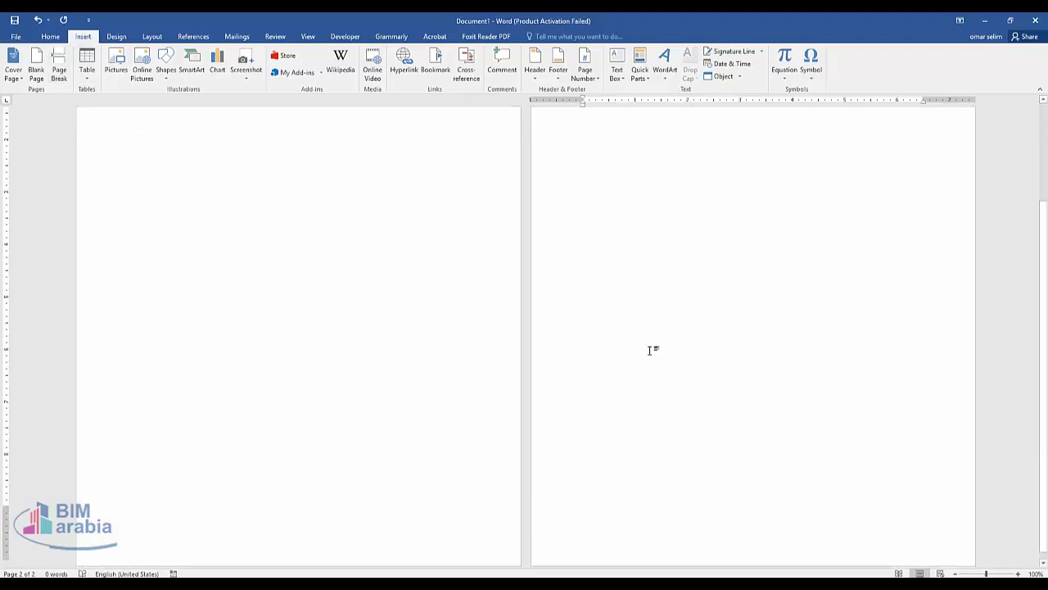
scroll(475, 451, "up", 1)
left_click(229, 185)
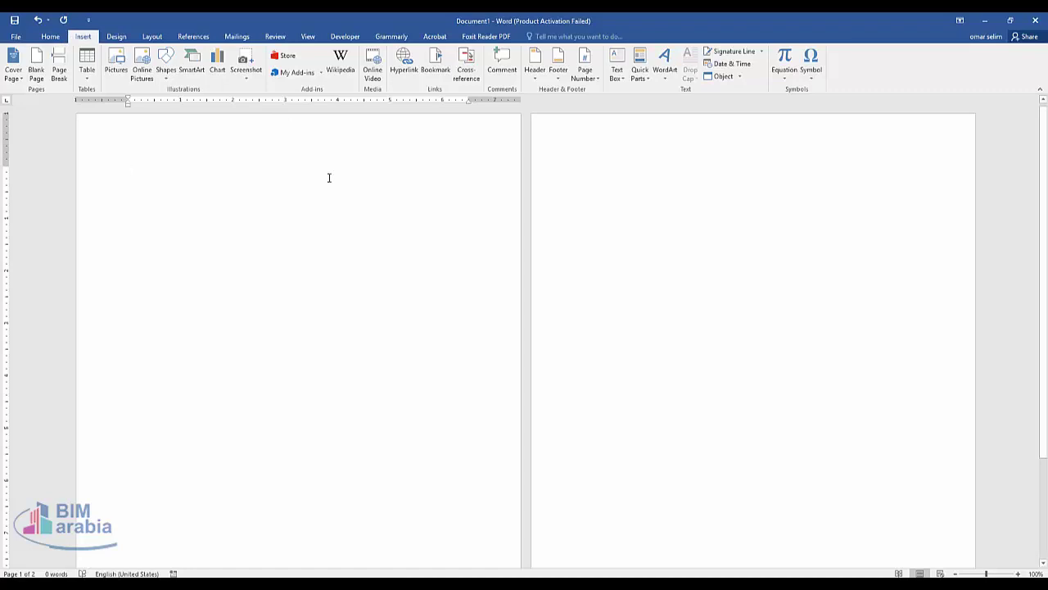
Draw a blue right triangle near the top-left of page one and resize it
left_click(170, 79)
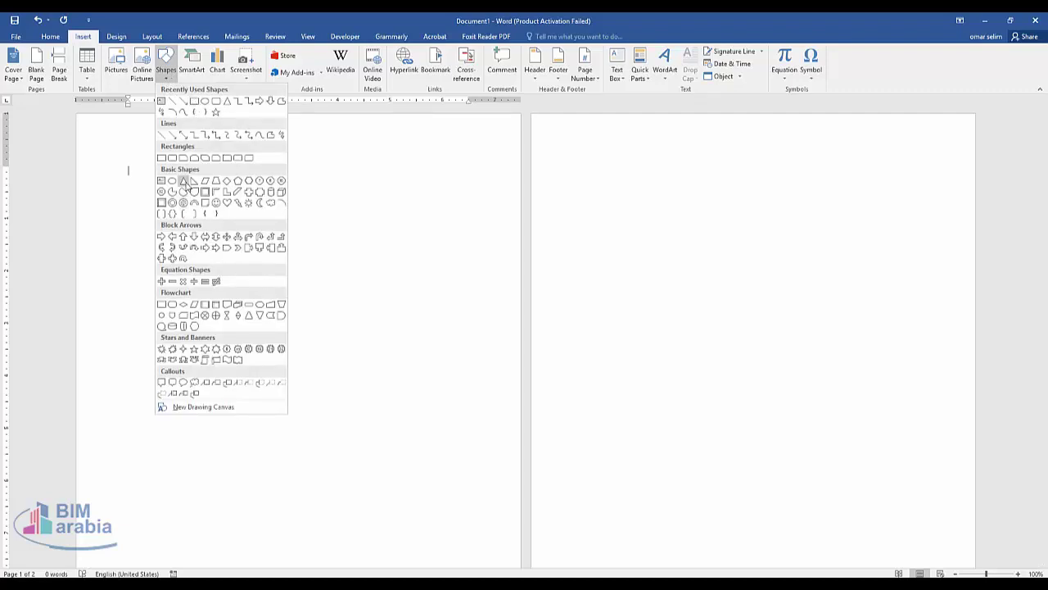
key("Escape")
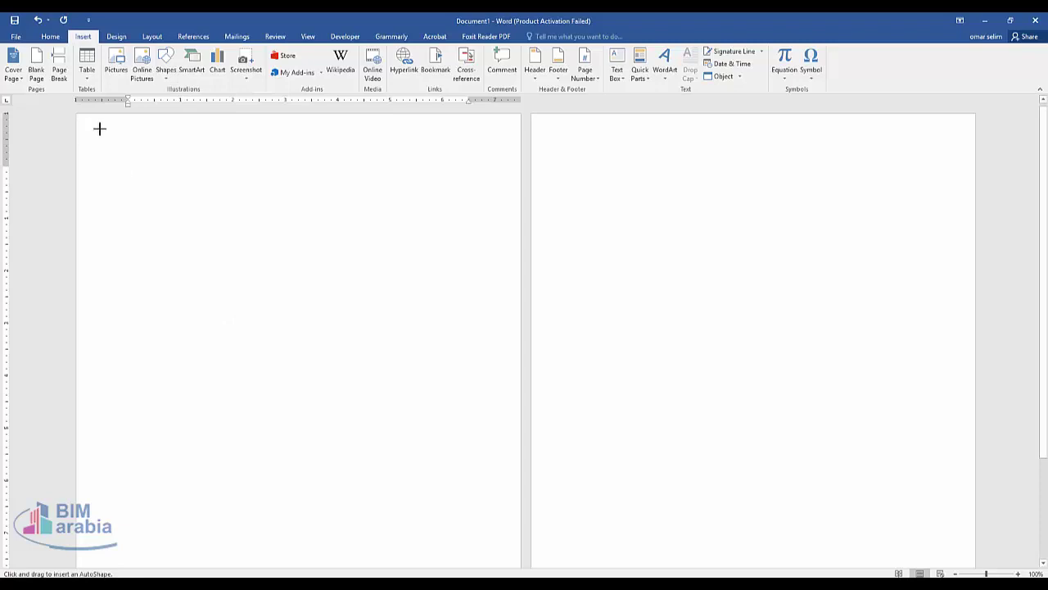
mouse_move(99, 129)
left_mouse_down()
mouse_move(319, 312)
mouse_move(288, 287)
left_mouse_up()
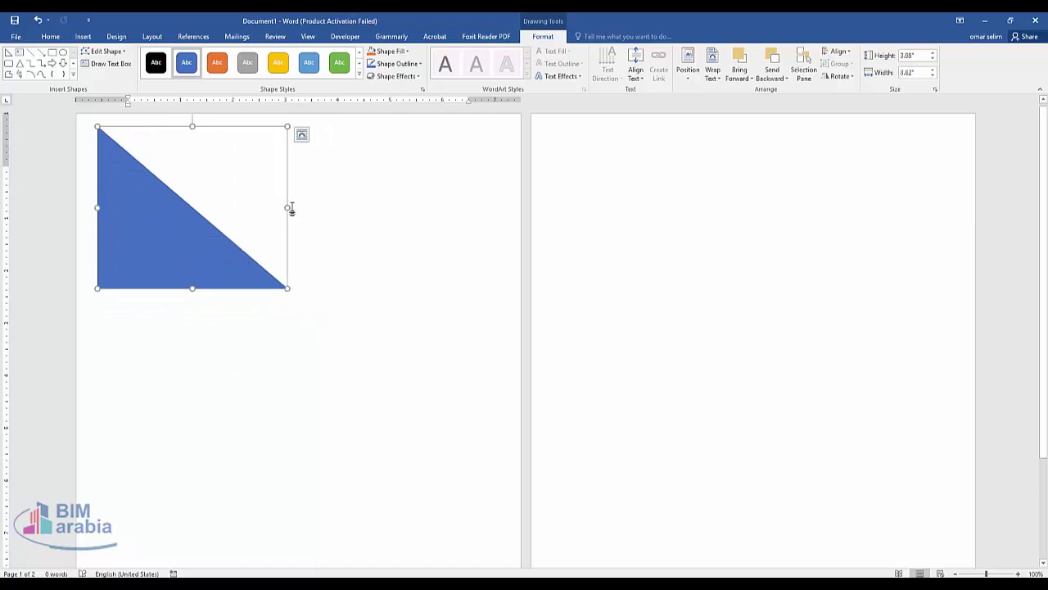
left_click_drag(287, 207, 409, 215)
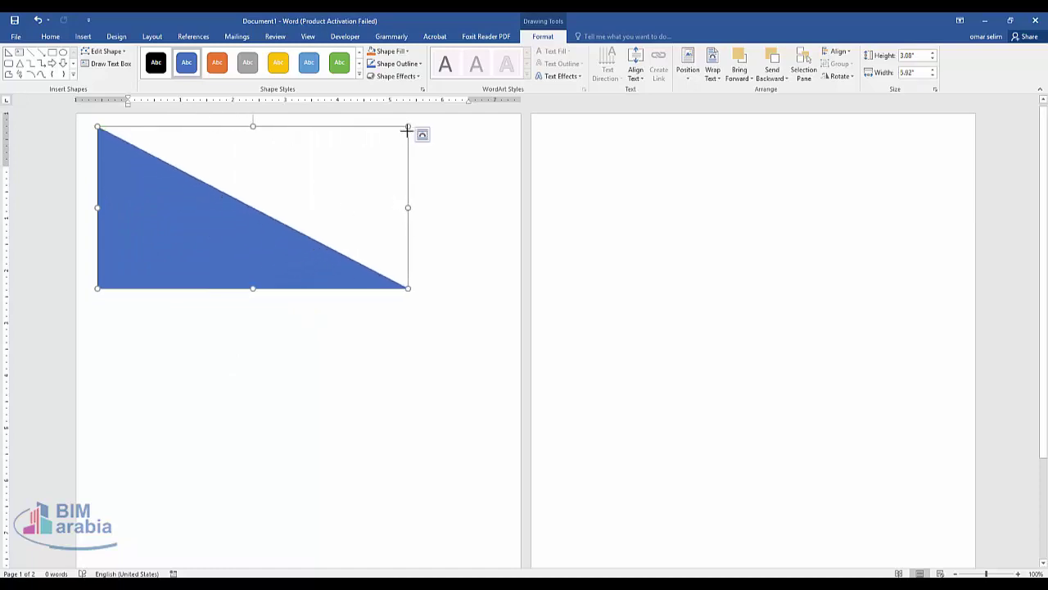
mouse_move(407, 128)
left_mouse_down()
mouse_move(358, 185)
mouse_move(319, 190)
mouse_move(320, 168)
mouse_move(339, 164)
mouse_move(297, 156)
mouse_move(352, 150)
mouse_move(308, 192)
mouse_move(297, 189)
mouse_move(332, 178)
mouse_move(300, 194)
mouse_move(291, 187)
left_mouse_up()
mouse_move(226, 204)
left_mouse_down()
mouse_move(144, 206)
mouse_move(137, 128)
mouse_move(216, 213)
mouse_move(240, 220)
left_mouse_up()
Rotate the triangle into the top-left corner, enlarge it and steepen its slant
mouse_move(230, 176)
left_mouse_down()
mouse_move(357, 208)
mouse_move(362, 224)
left_mouse_up()
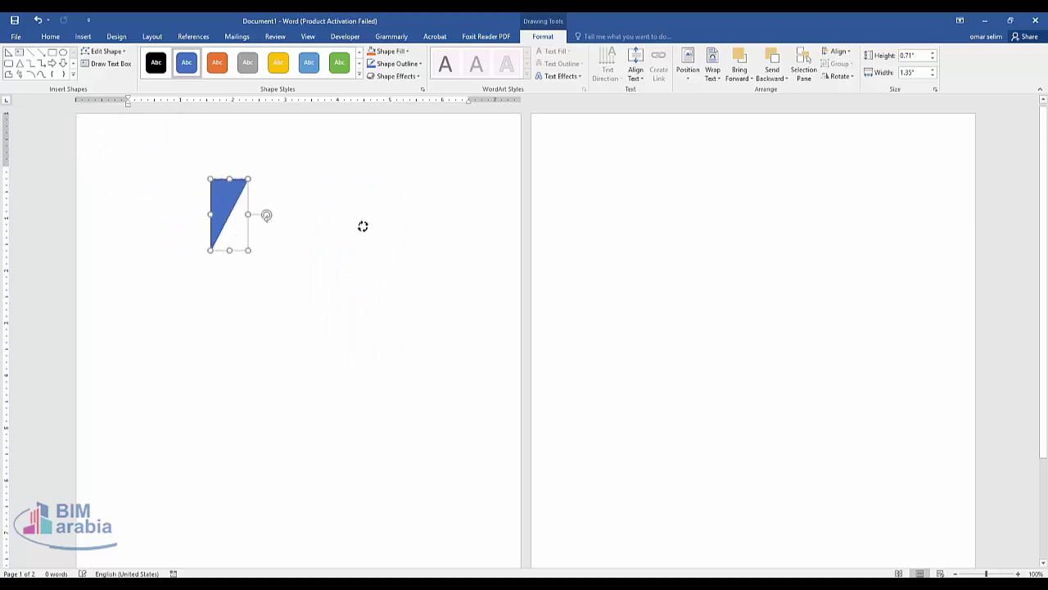
left_click_drag(216, 195, 93, 132)
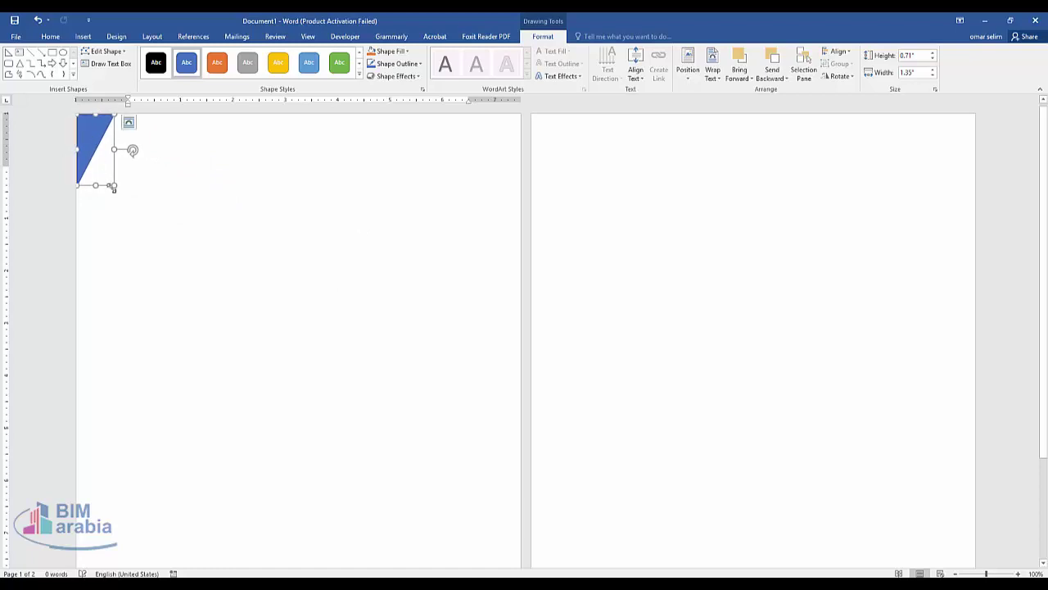
left_click_drag(115, 182, 270, 336)
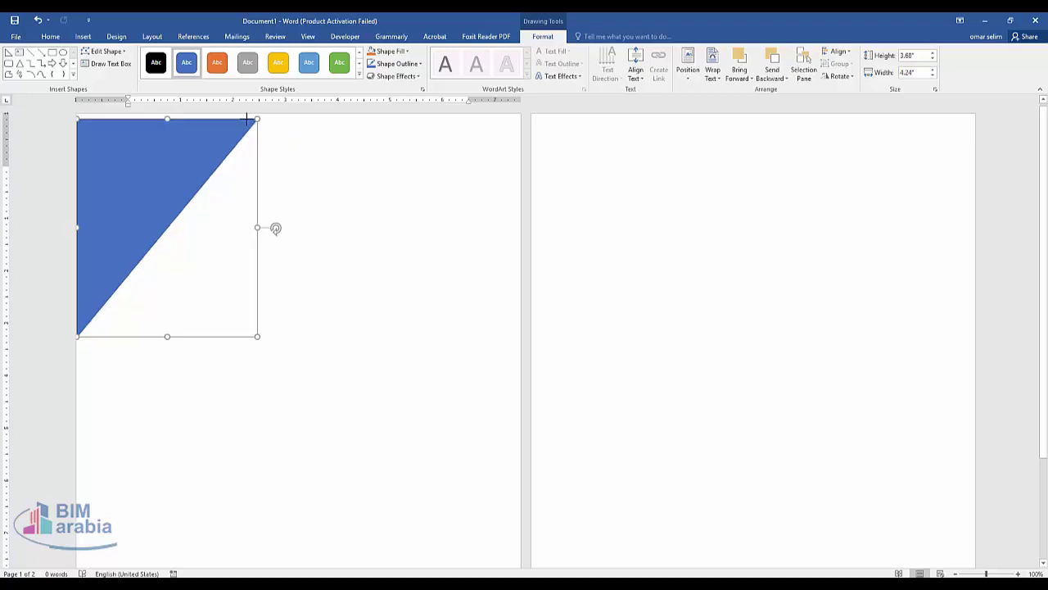
mouse_move(268, 117)
left_mouse_down()
mouse_move(178, 109)
mouse_move(214, 117)
left_mouse_up()
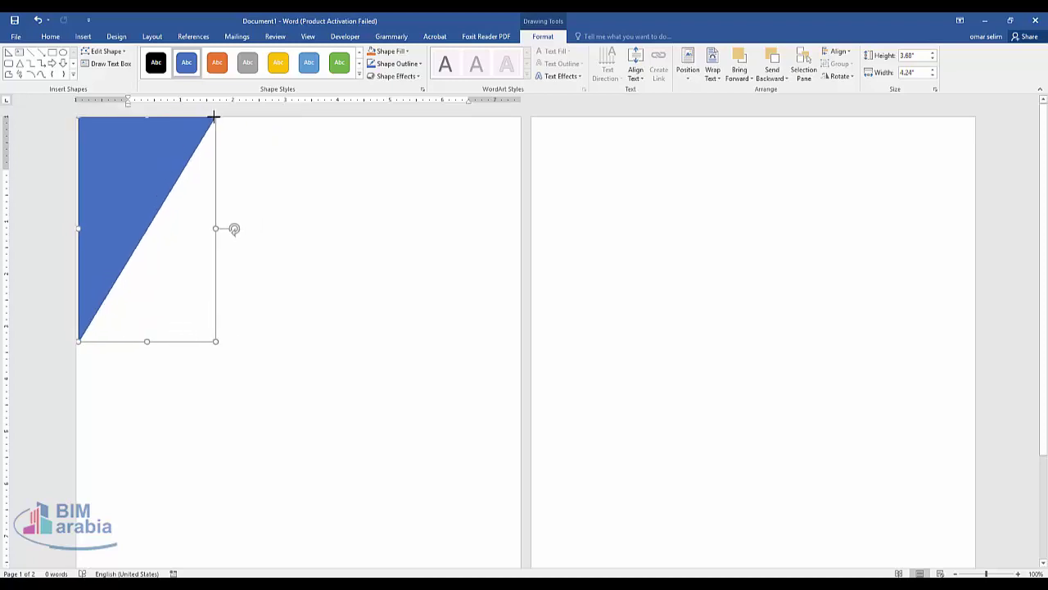
left_click(311, 160)
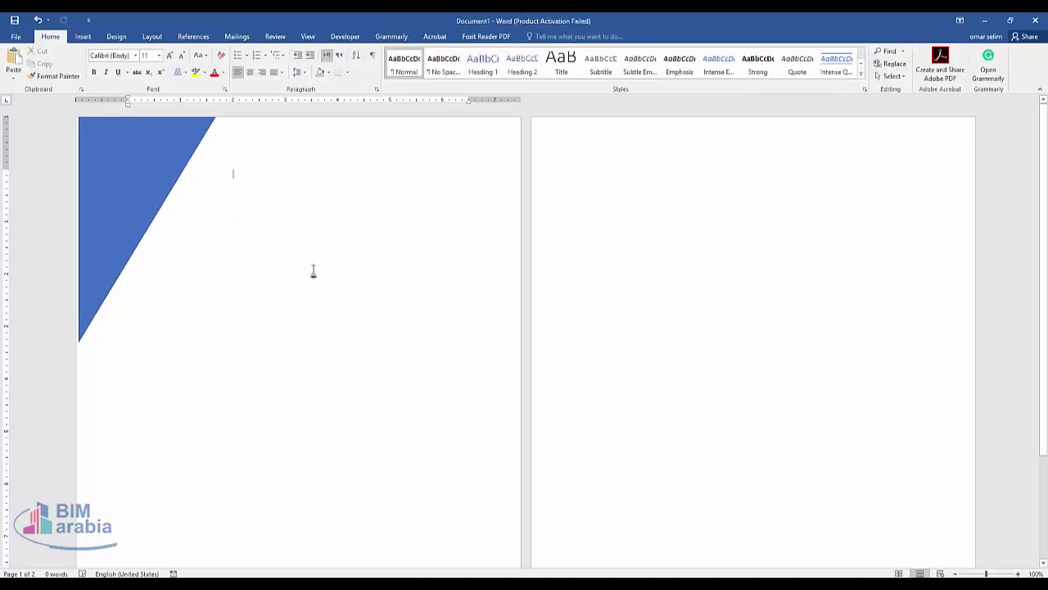
Insert the corridor photo IMG_7022 from the Pictures folder
left_click(83, 39)
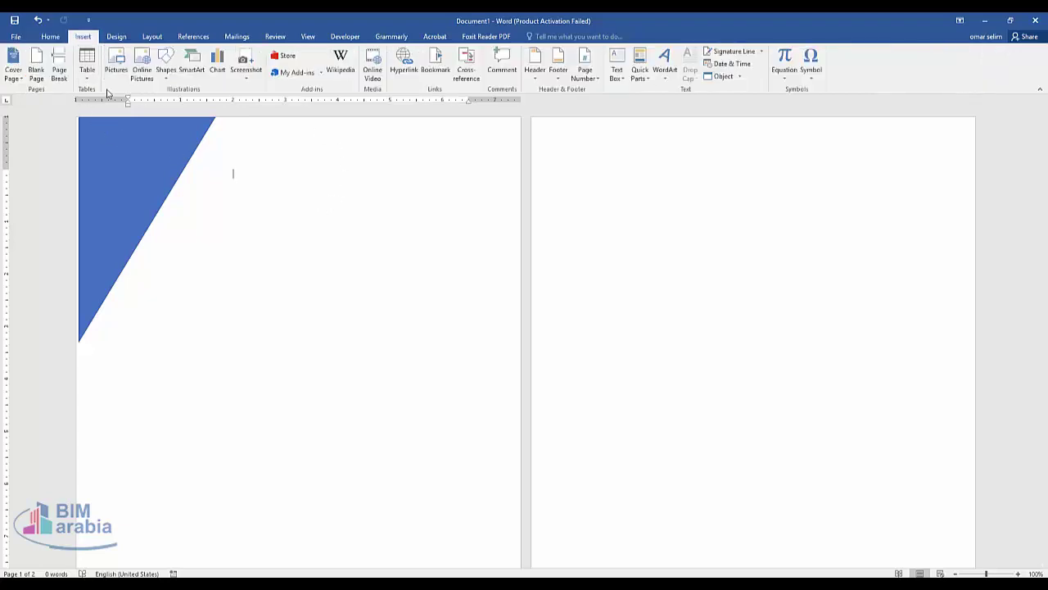
left_click(117, 66)
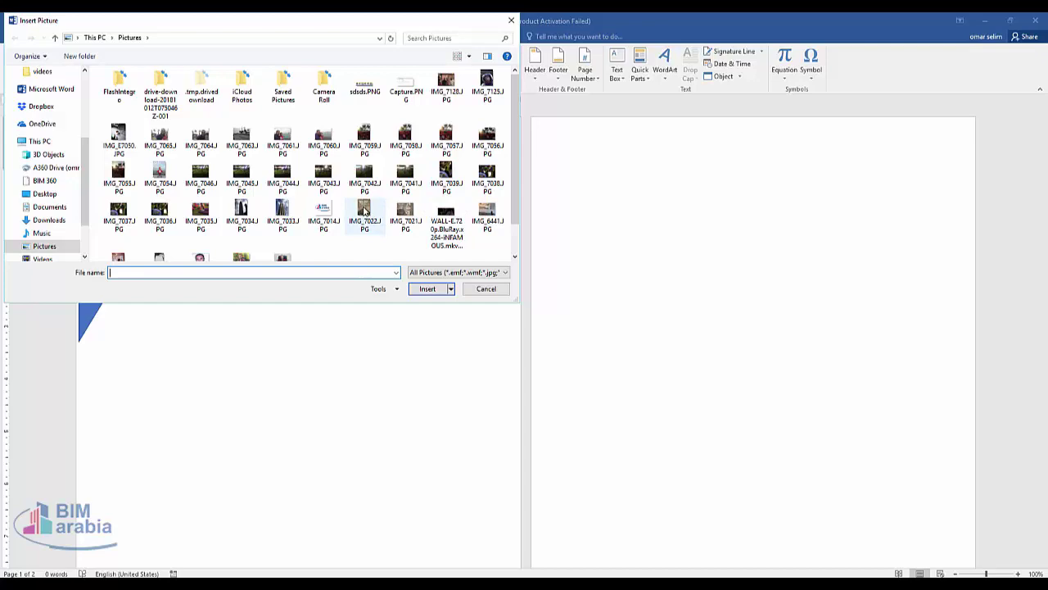
left_click(364, 212)
left_click(428, 288)
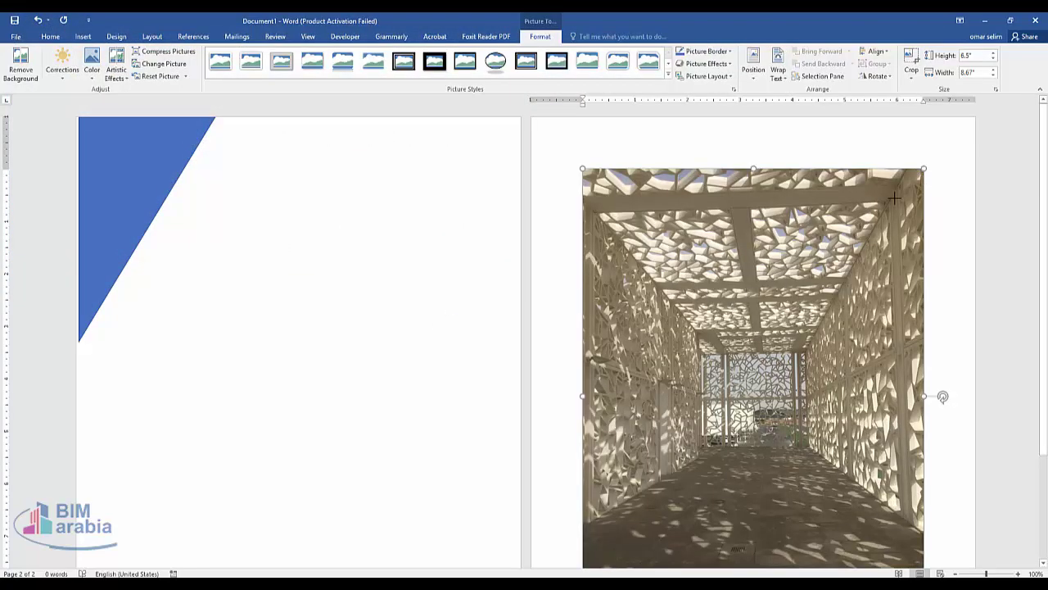
Shrink the corridor photo to 4.05" by 5.41" and move it onto page one over the triangle
mouse_move(919, 190)
left_mouse_down()
mouse_move(682, 338)
mouse_move(642, 331)
left_mouse_up()
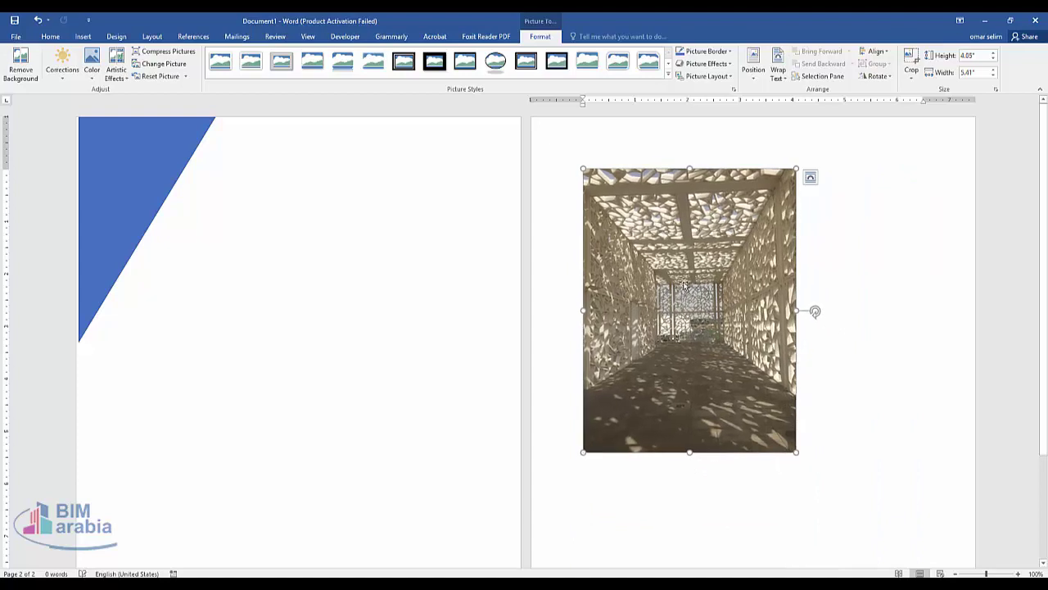
left_click_drag(685, 284, 195, 291)
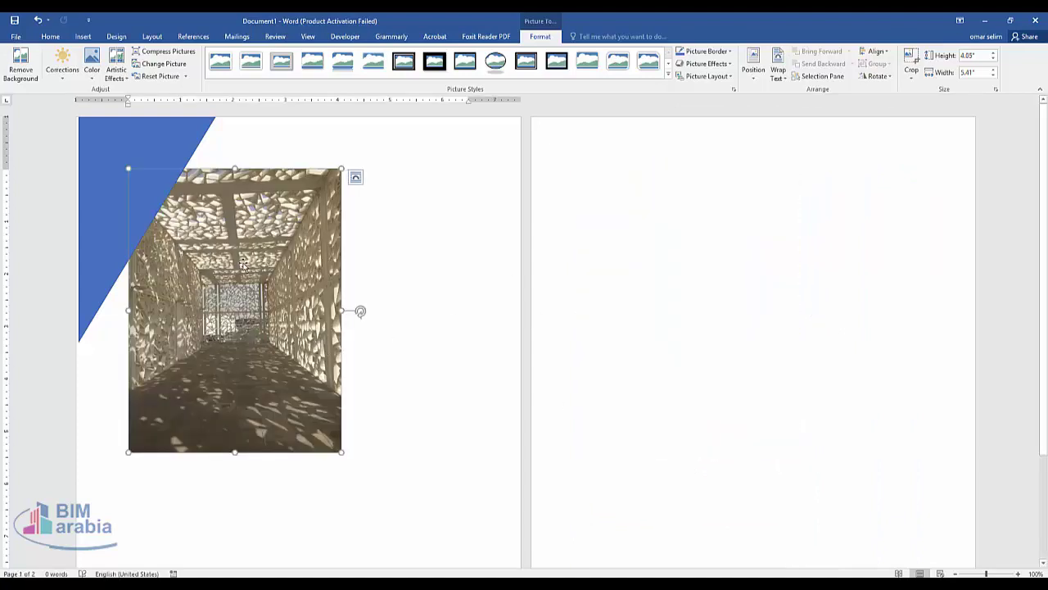
scroll(461, 246, "down", 3)
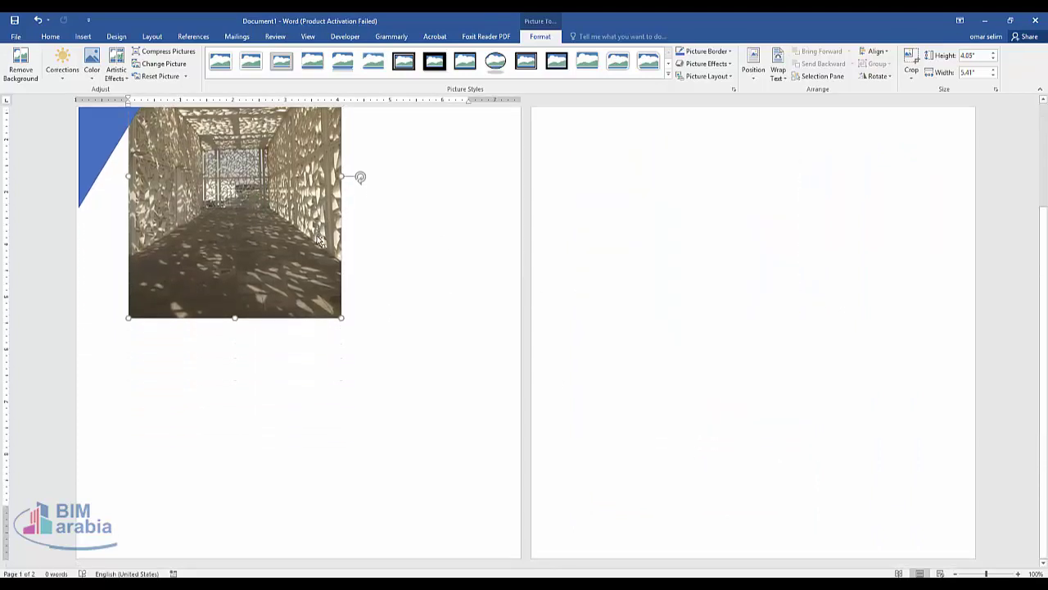
scroll(319, 239, "down", 3, "ctrl")
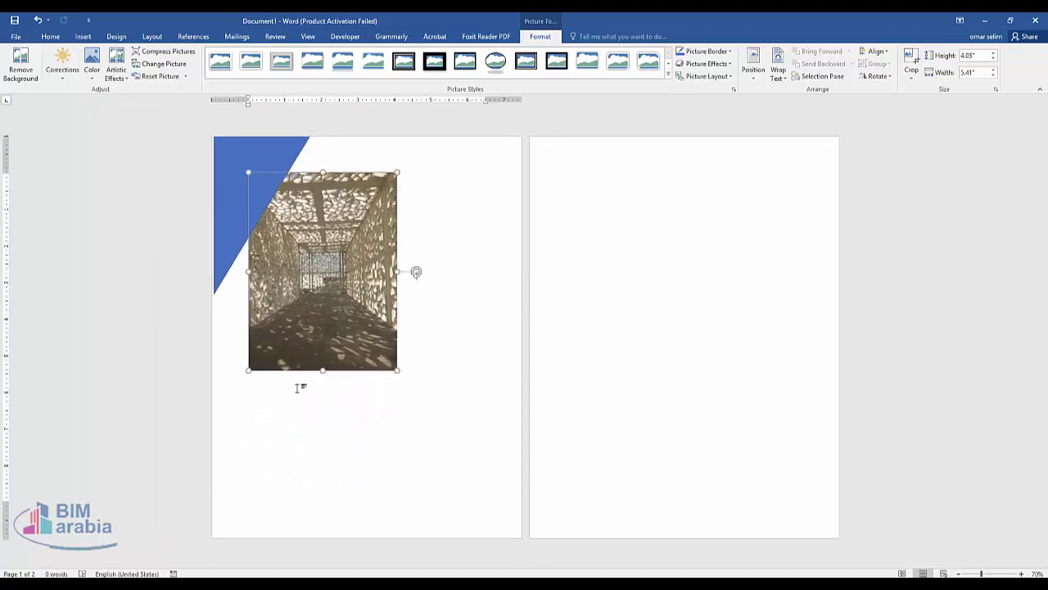
right_click(366, 240)
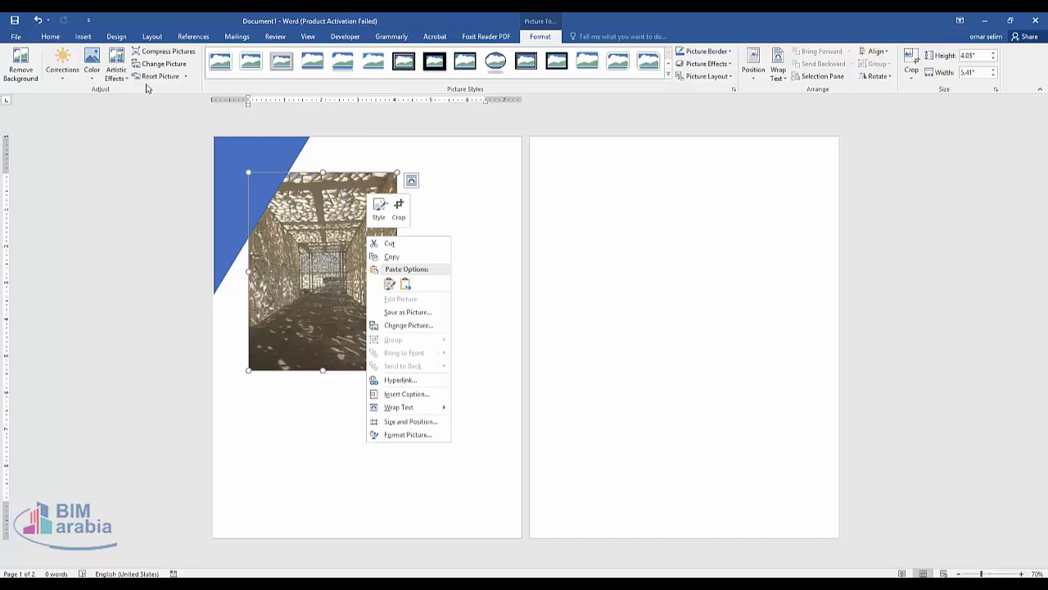
left_click(289, 66)
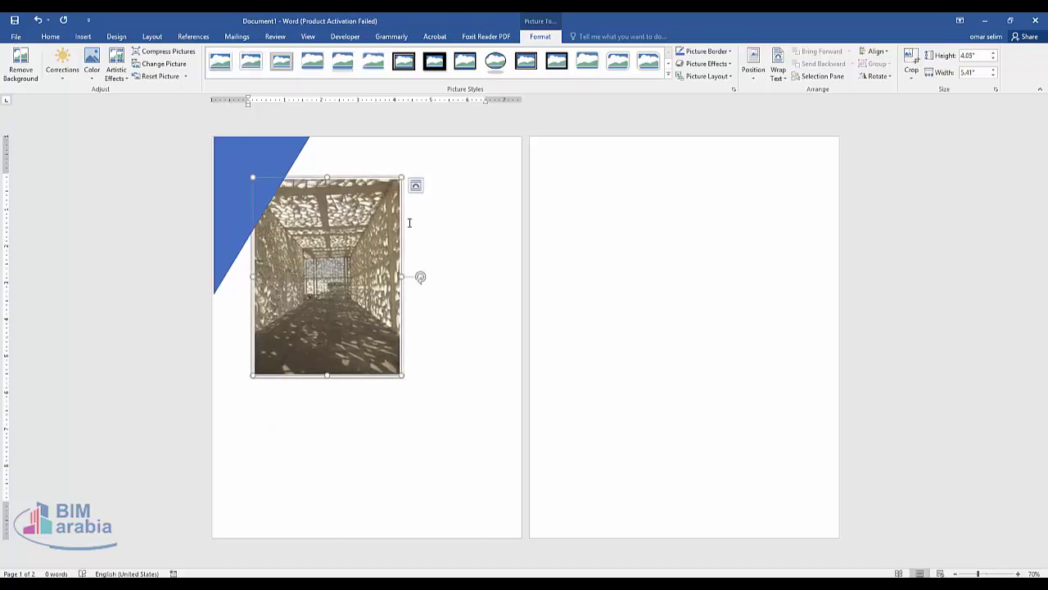
Set the photo's text wrapping to Tight and move it below the blue triangle
left_click(730, 51)
left_click(730, 51)
left_click(727, 66)
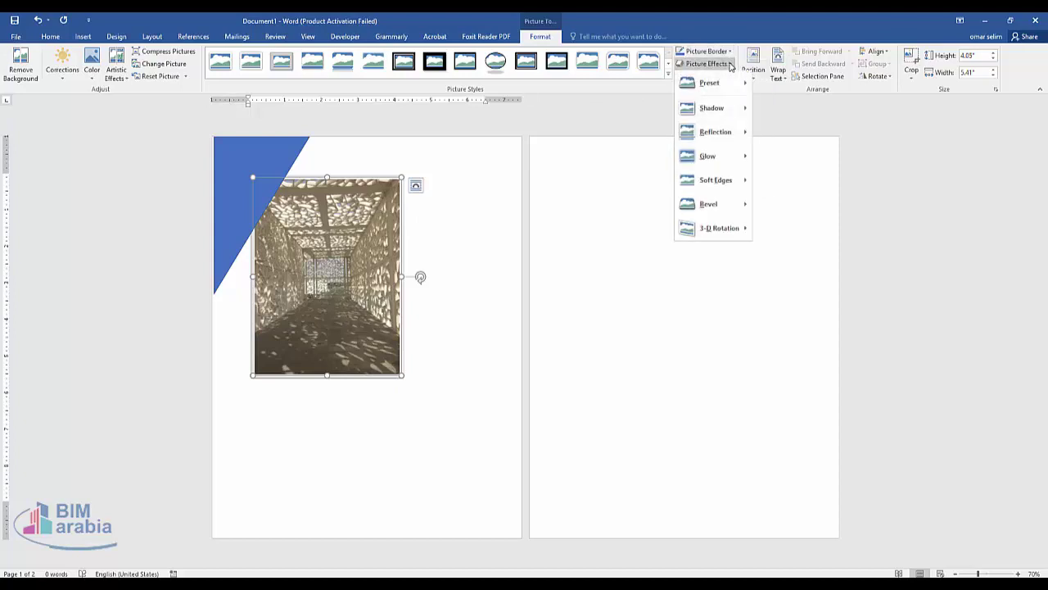
left_click(737, 33)
left_click(778, 67)
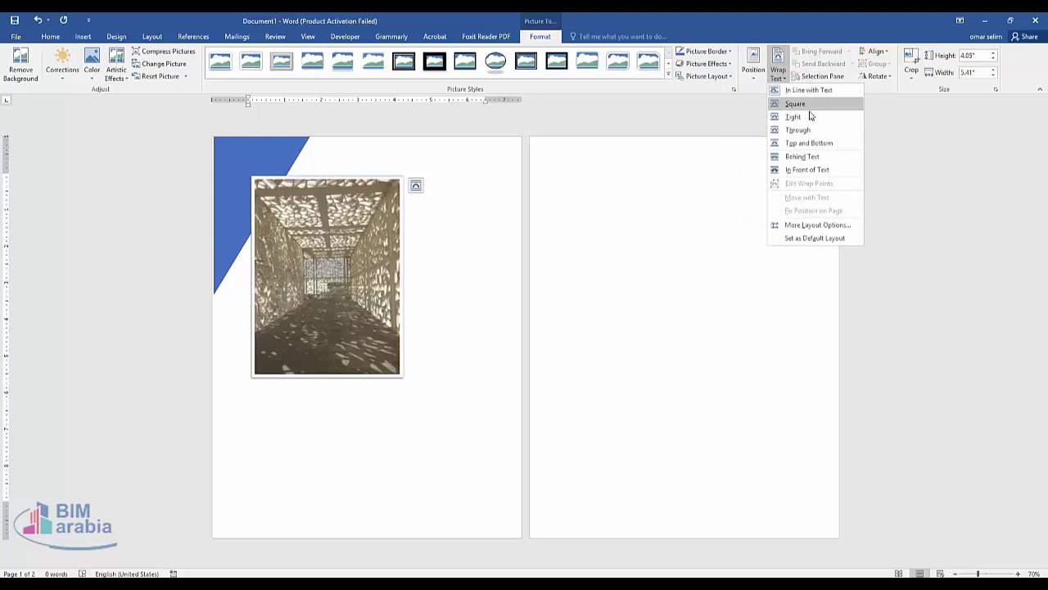
left_click(793, 117)
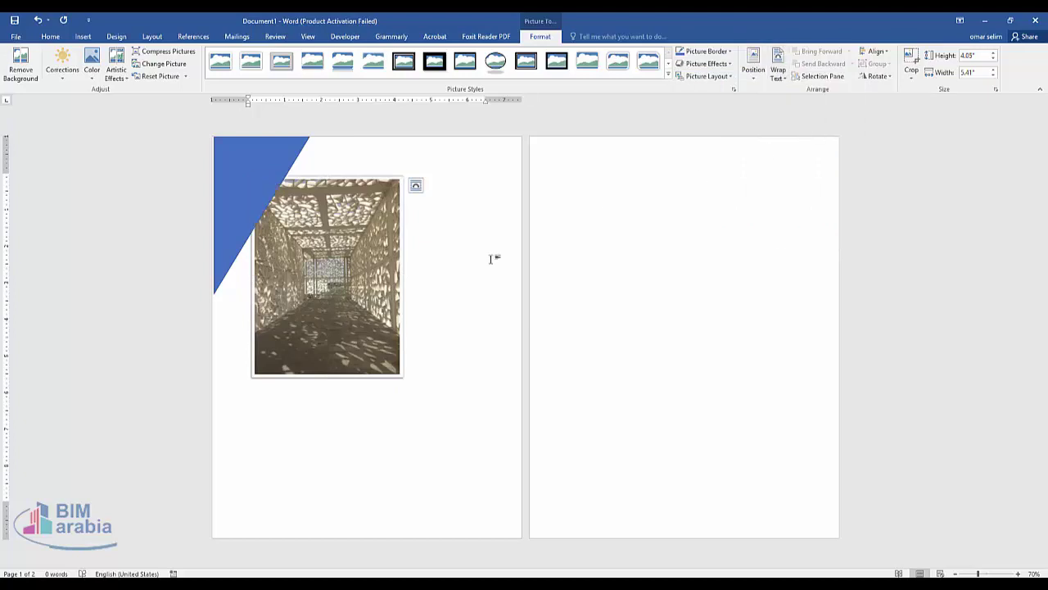
left_click_drag(335, 330, 319, 418)
left_click_drag(311, 458, 311, 458)
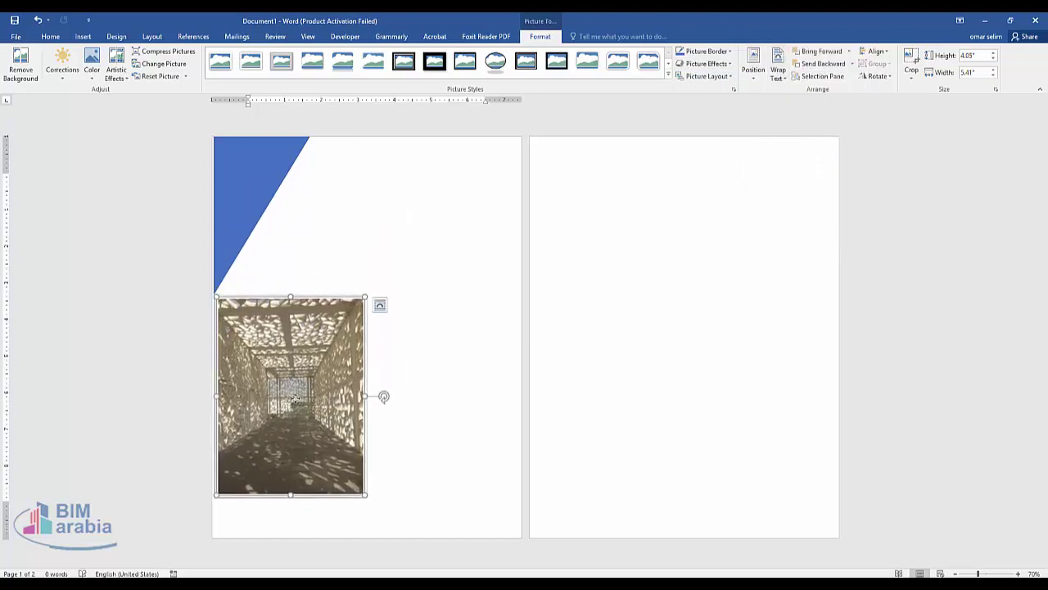
left_click_drag(275, 411, 262, 400)
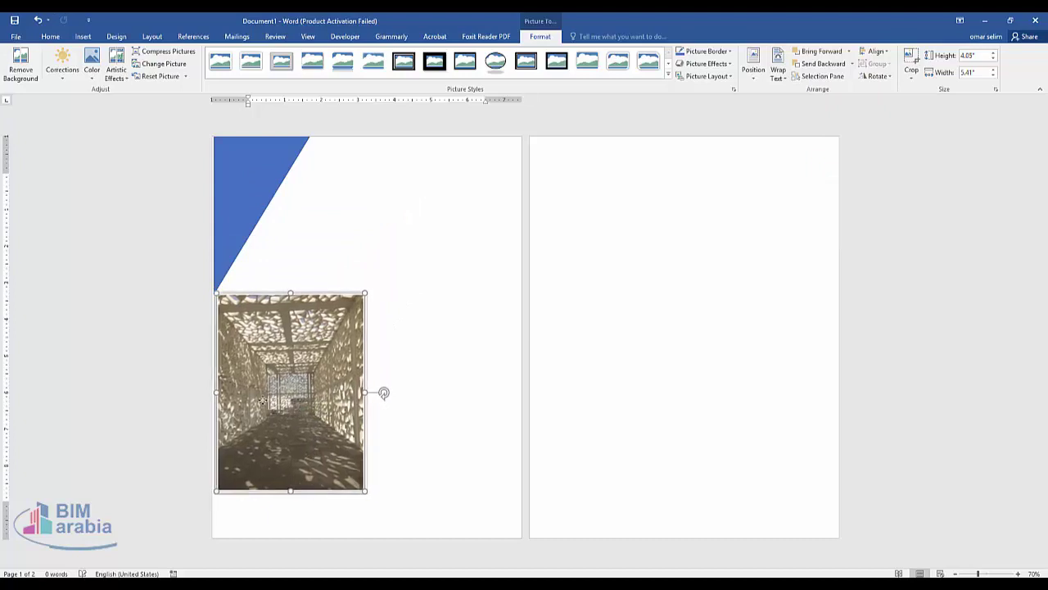
Put the photo behind text and enlarge it to 6.16" by 8.22" beneath the triangle
left_click(778, 65)
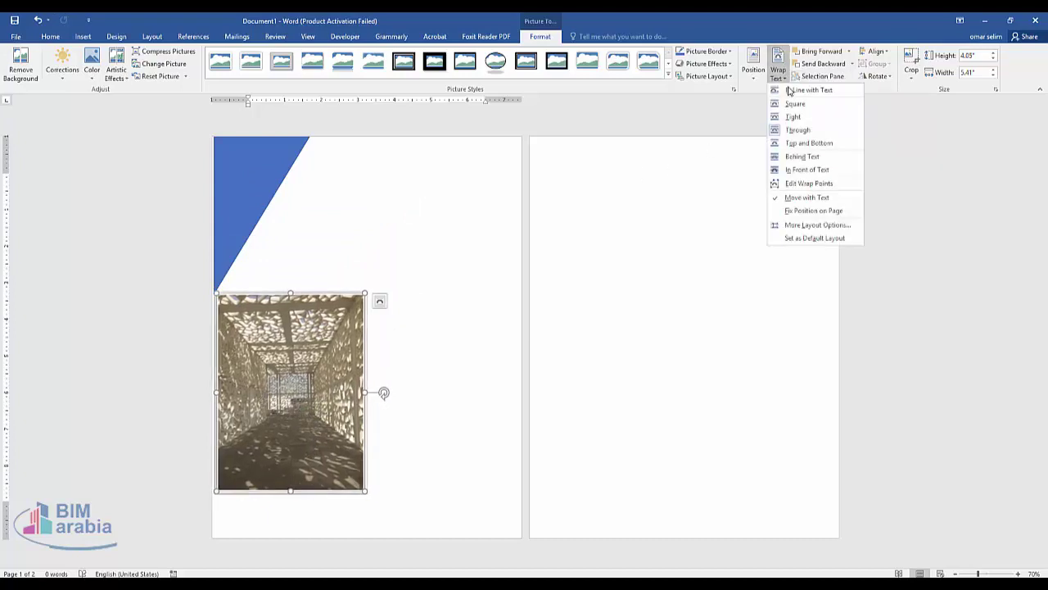
left_click(802, 156)
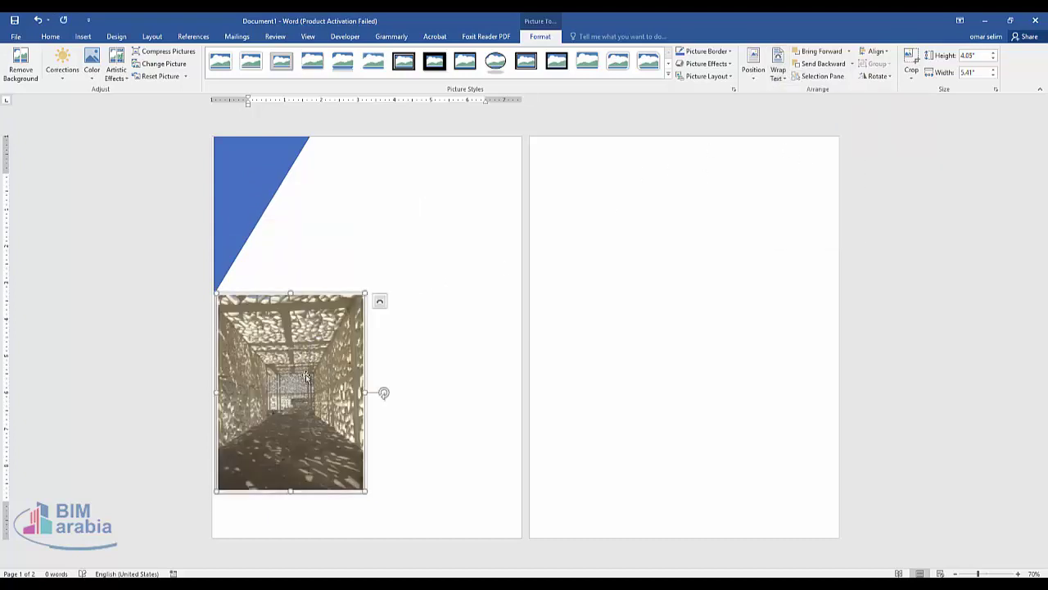
left_click_drag(306, 377, 305, 398)
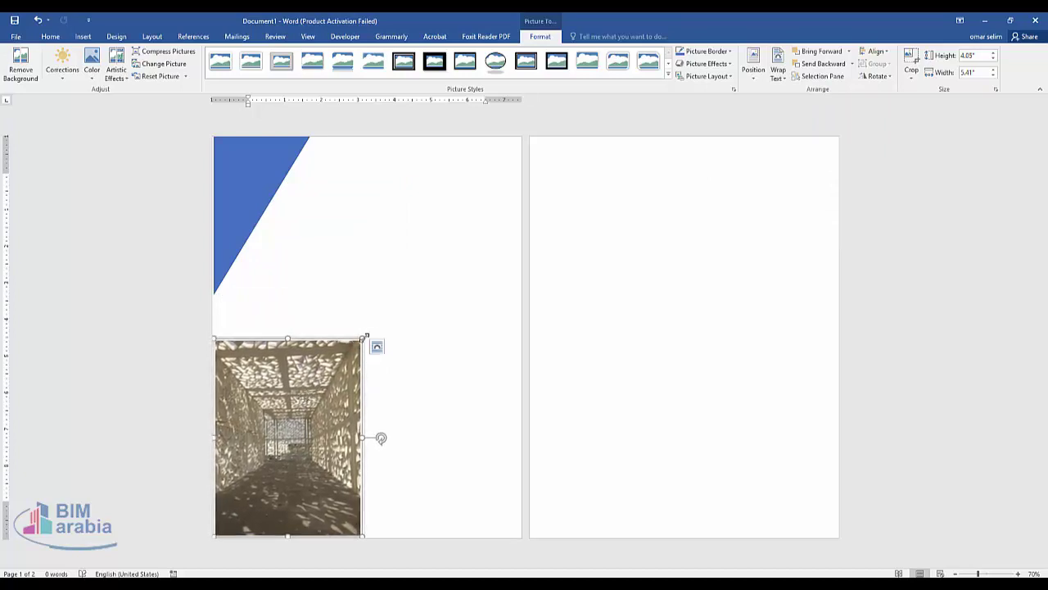
left_click_drag(365, 336, 402, 236)
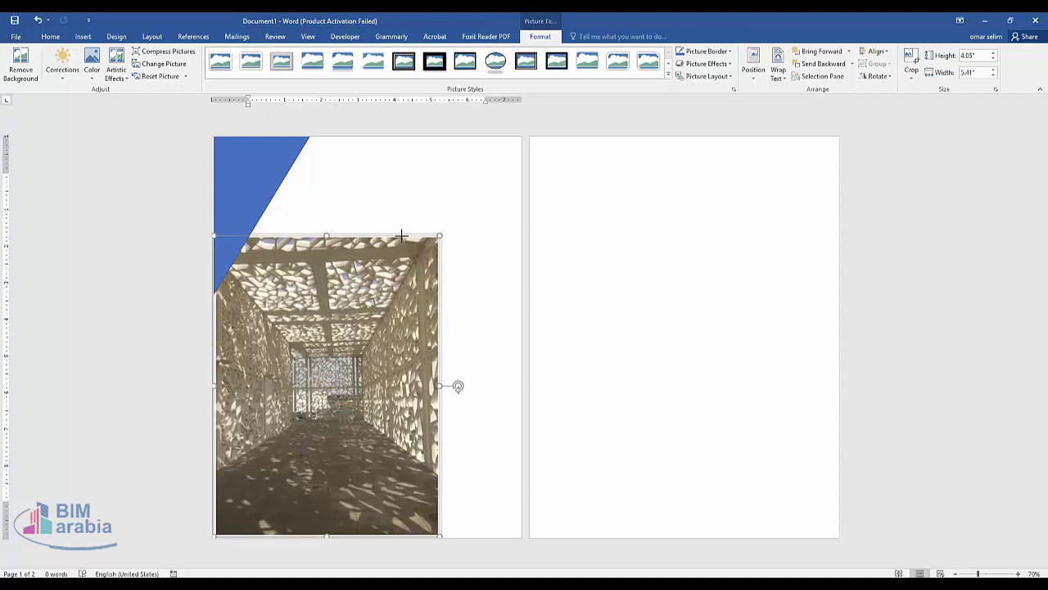
left_click(660, 164)
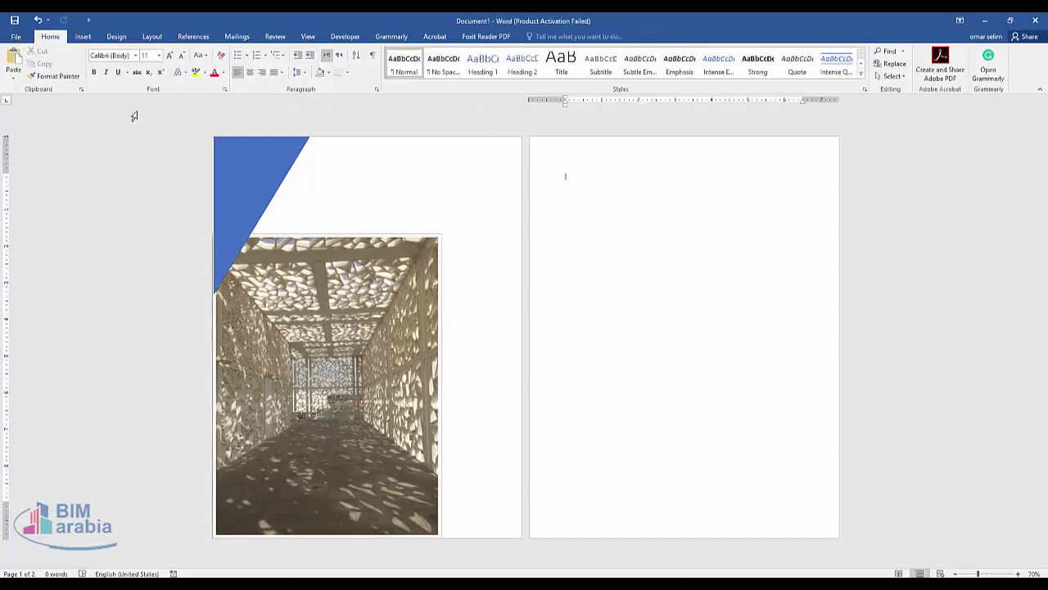
left_click(257, 163)
left_click(83, 36)
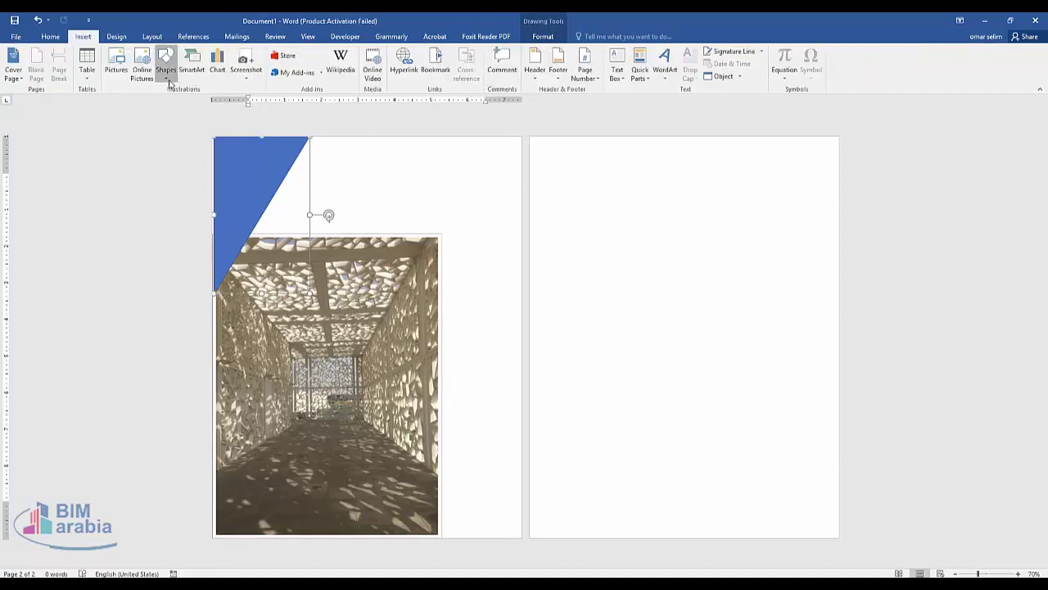
Draw a blue parallelogram across the top right, slanted to leave a narrow white diagonal gap
left_click(166, 66)
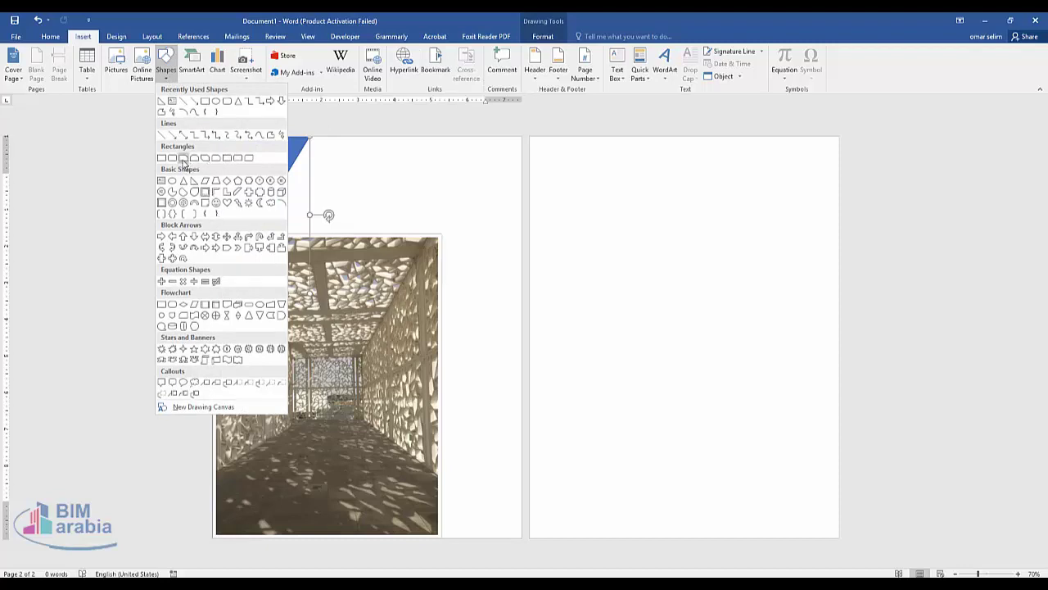
left_click(194, 180)
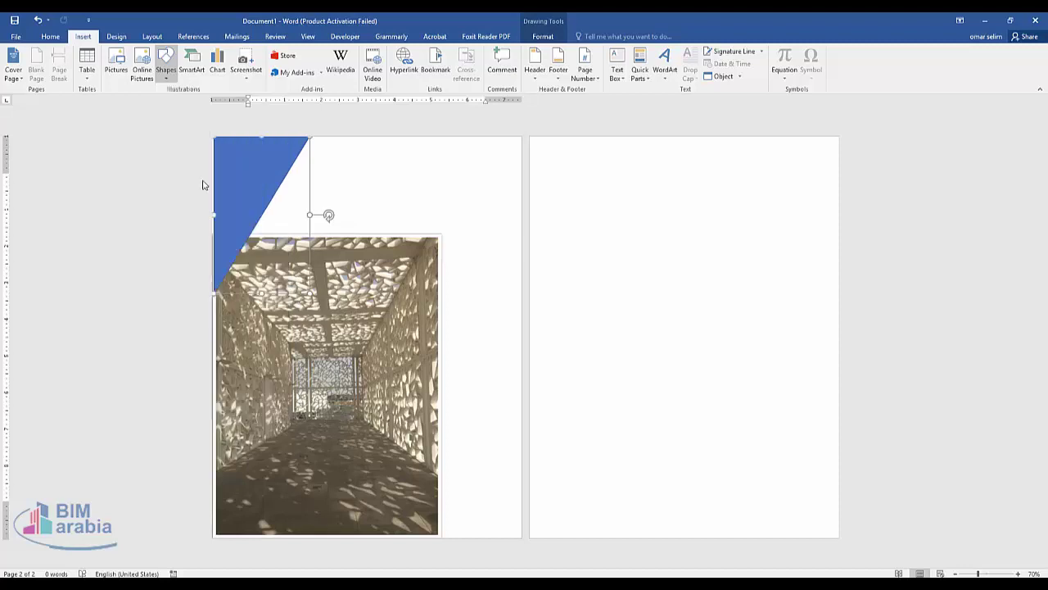
left_click_drag(354, 150, 553, 212)
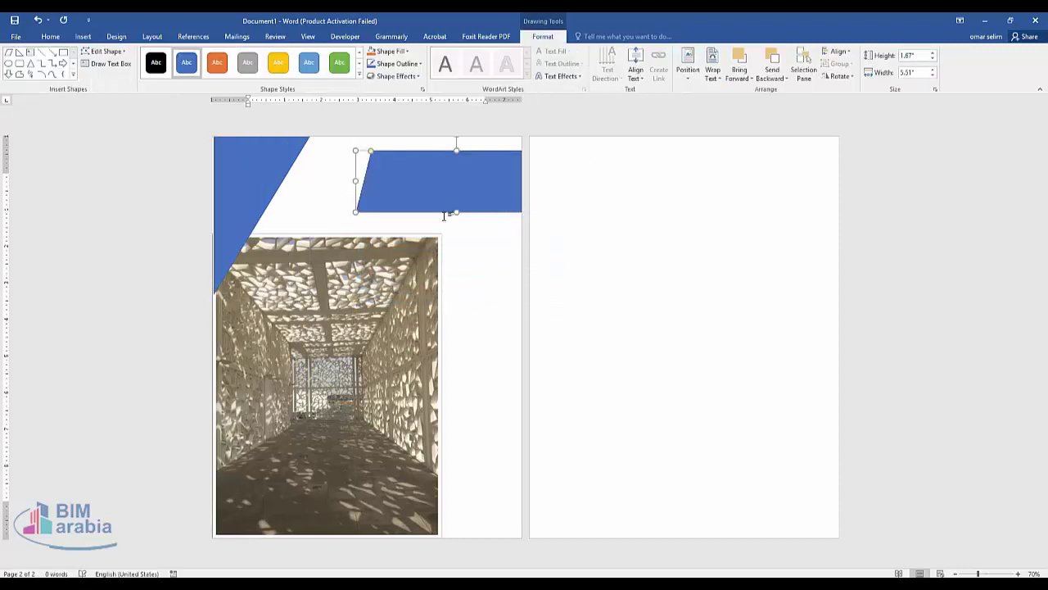
mouse_move(436, 187)
left_mouse_down()
mouse_move(402, 173)
mouse_move(424, 300)
left_mouse_up()
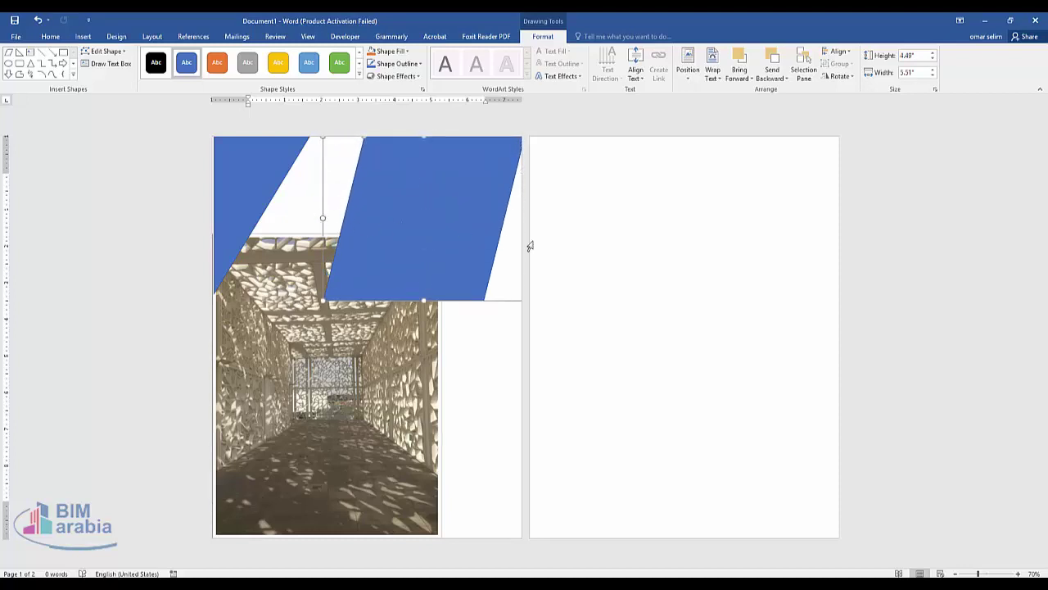
left_click_drag(428, 232, 465, 228)
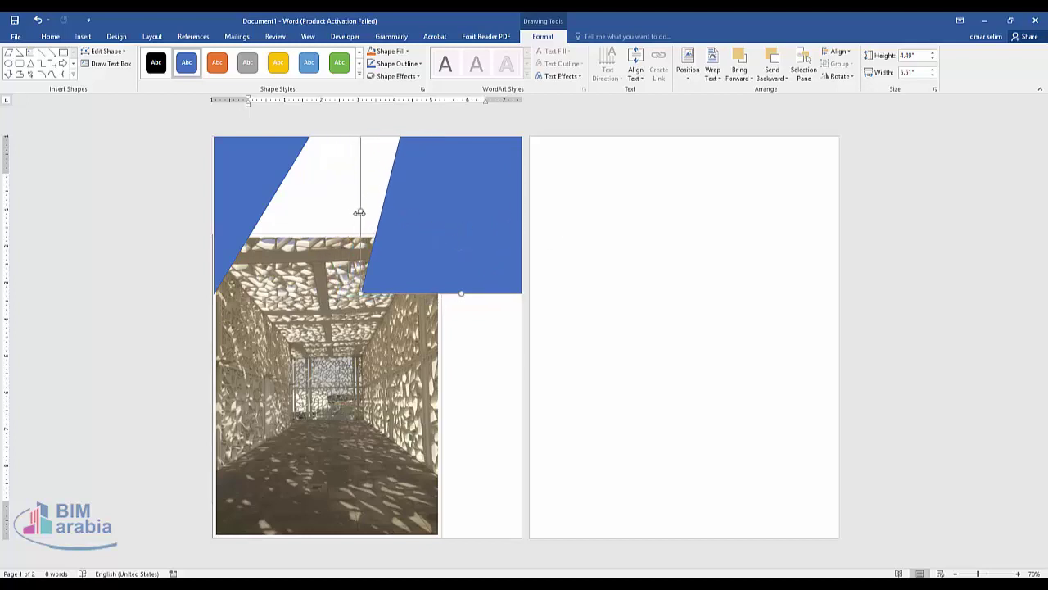
left_click_drag(356, 212, 278, 211)
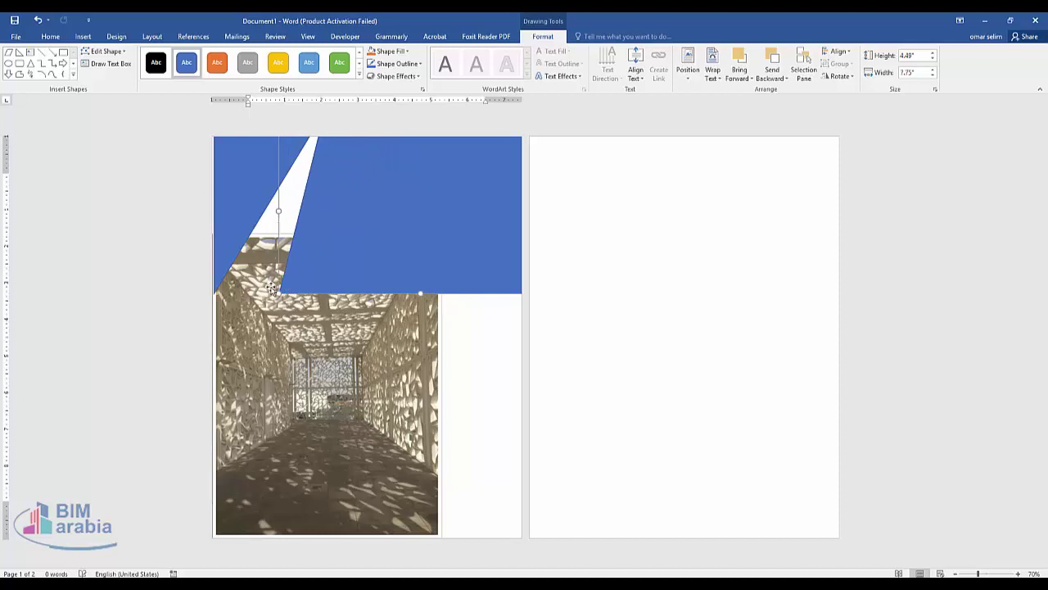
mouse_move(279, 290)
left_mouse_down()
mouse_move(277, 299)
mouse_move(225, 282)
mouse_move(293, 277)
left_mouse_up()
Extend the left blue triangle down beside the corridor photo
left_click(249, 211)
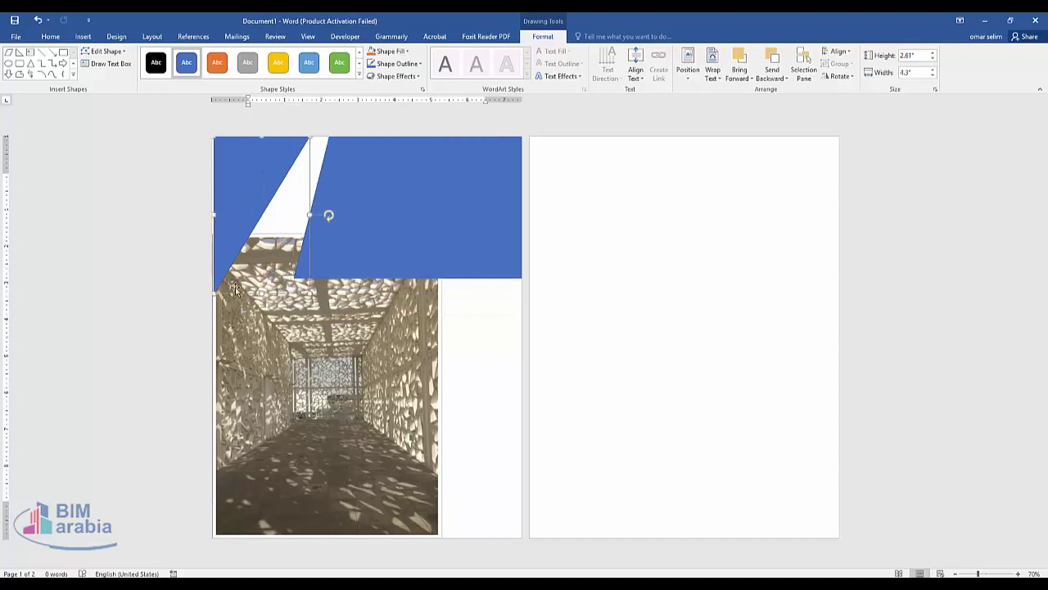
left_click_drag(260, 295, 358, 410)
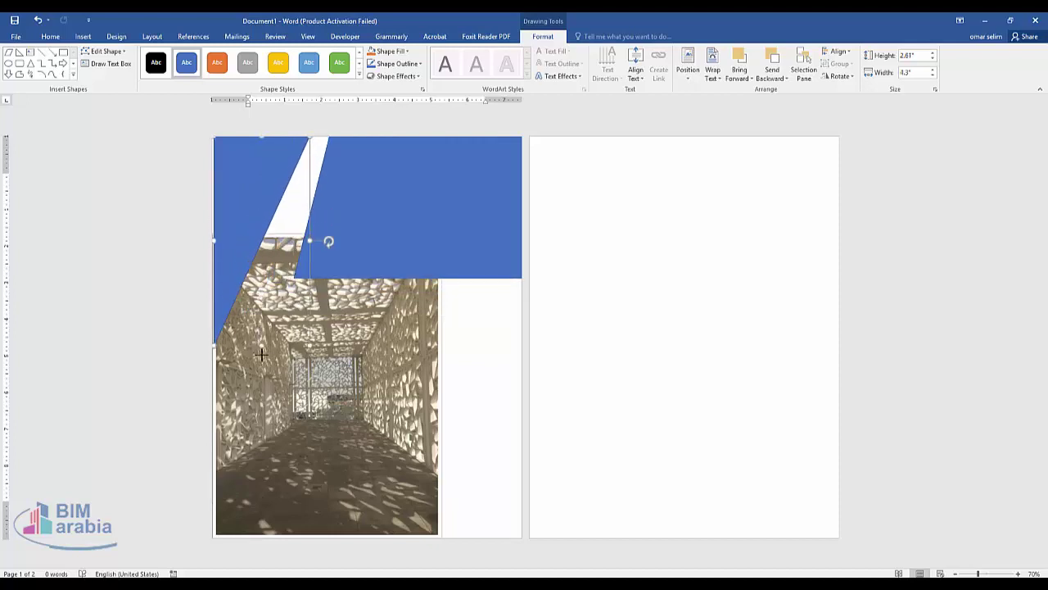
left_click(396, 413)
left_click(477, 370)
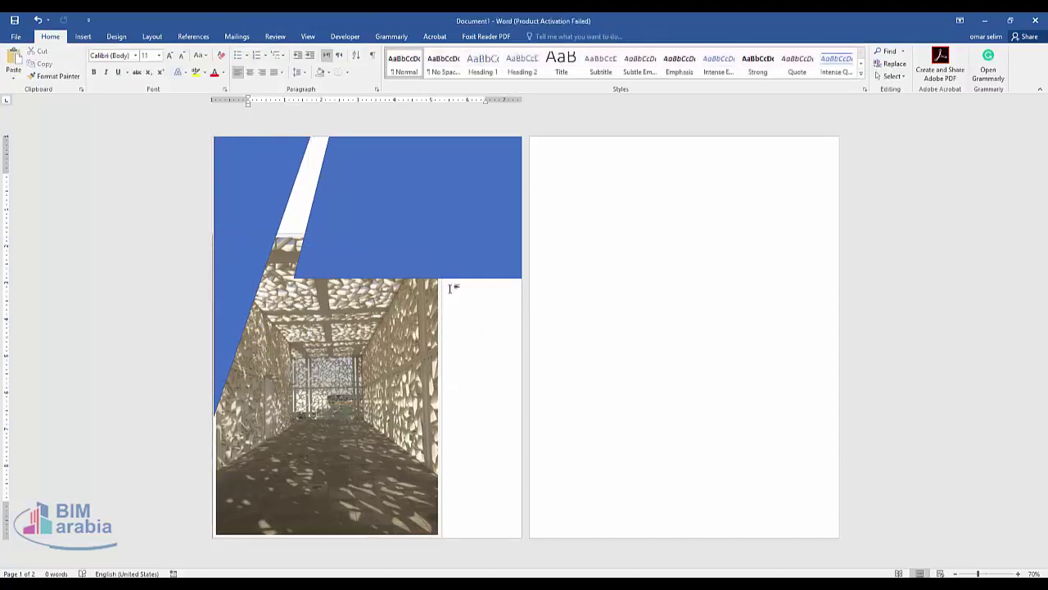
left_click(83, 37)
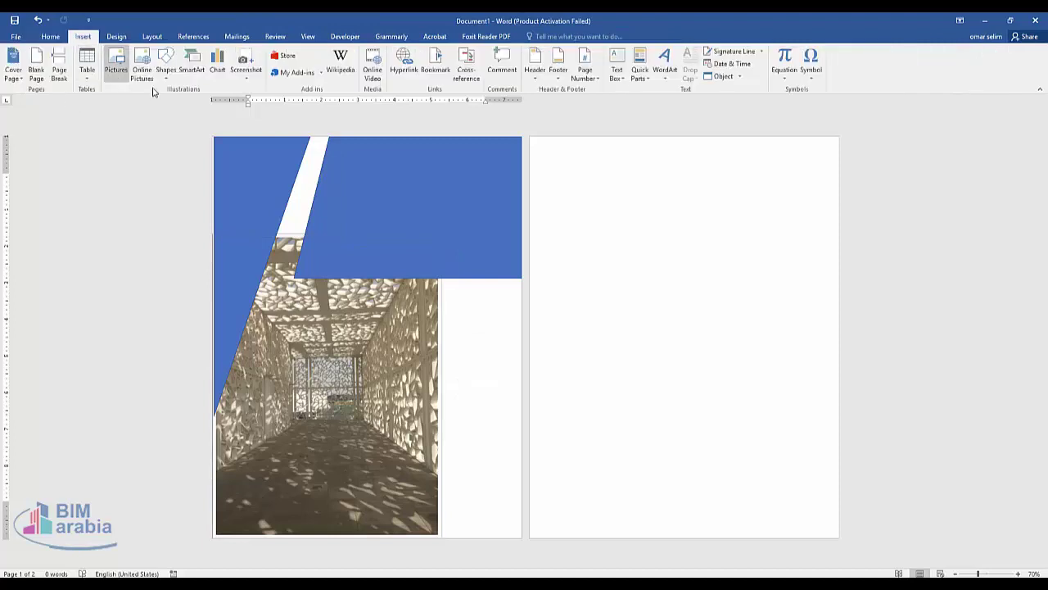
Draw a new parallelogram over the photo's right side and style it white with an outline
left_click(166, 66)
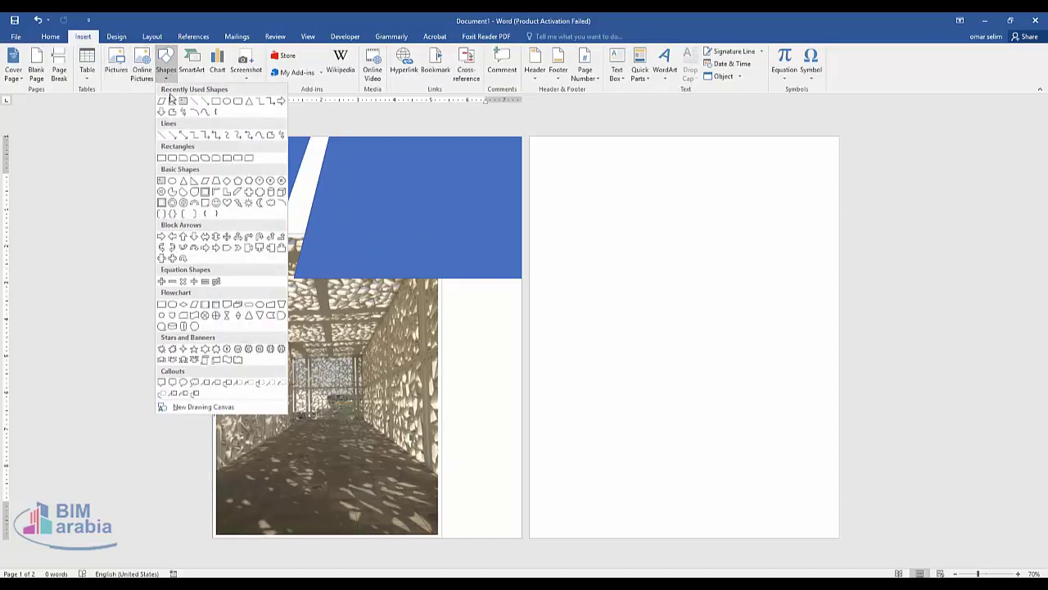
left_click(162, 101)
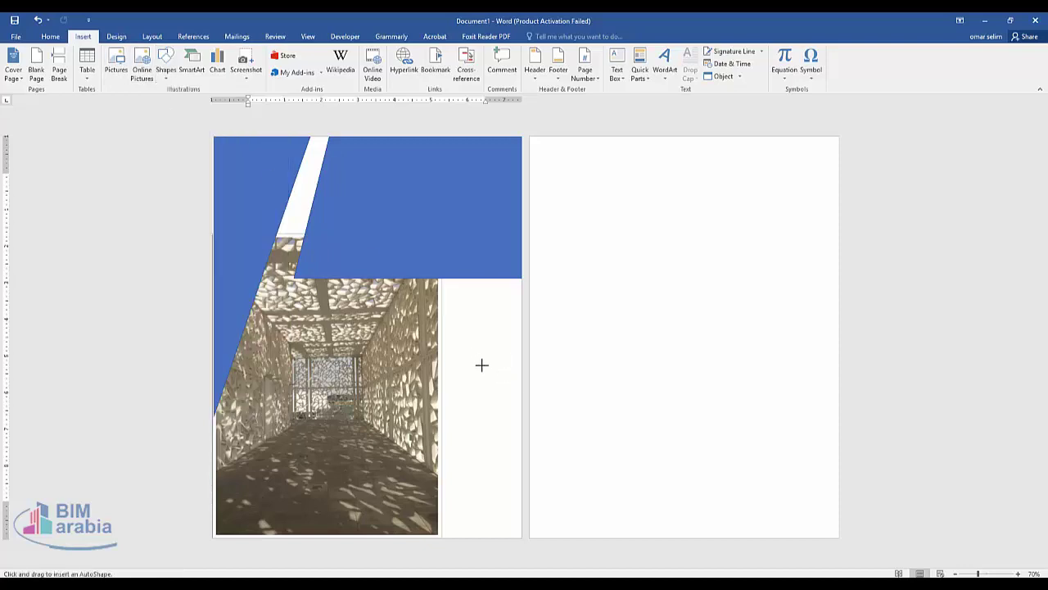
left_click_drag(481, 364, 349, 466)
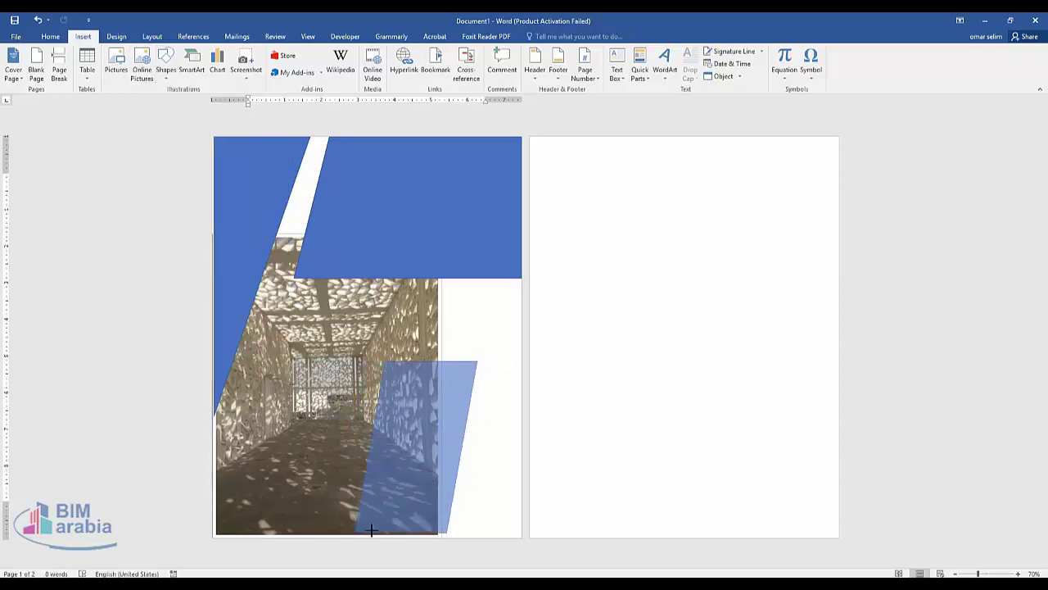
left_click_drag(331, 483, 411, 480)
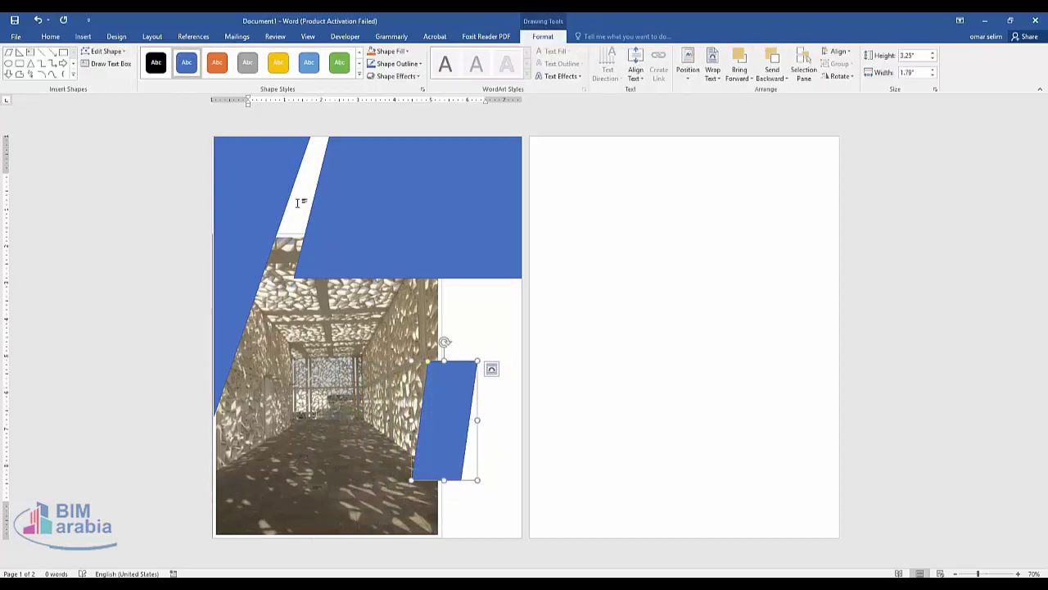
left_click(360, 76)
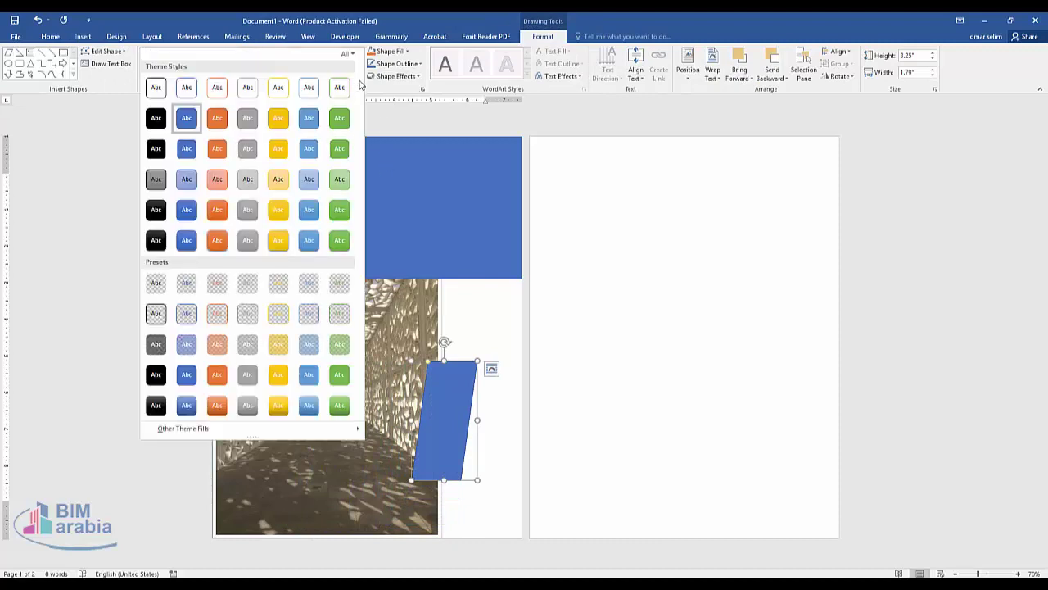
left_click(156, 87)
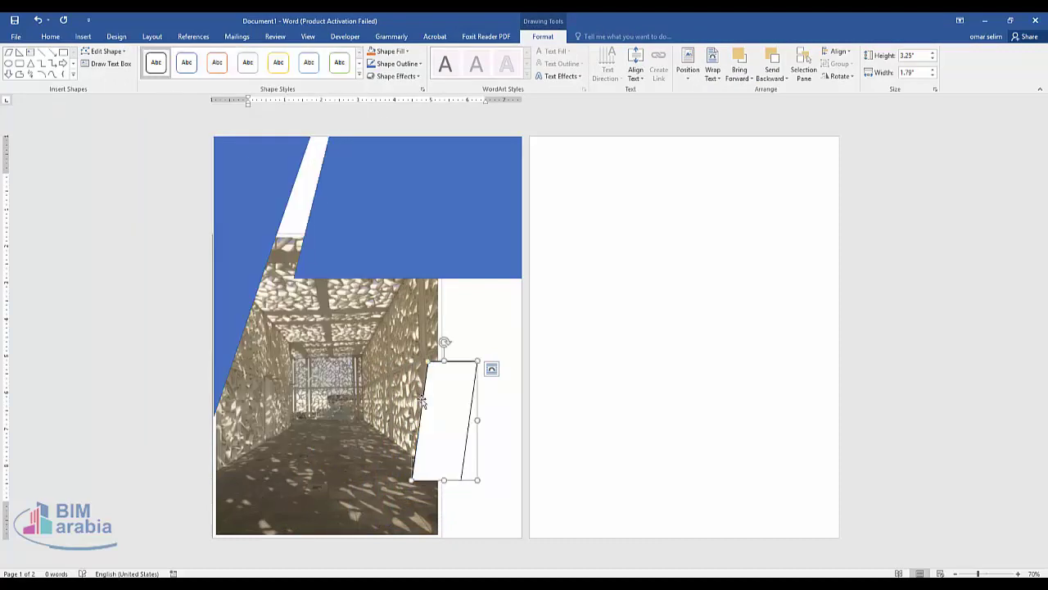
Rotate and stretch the white parallelogram into a diagonal strip from the top edge into the photo
left_click_drag(440, 445, 312, 215)
mouse_move(311, 253)
left_mouse_down()
mouse_move(257, 465)
mouse_move(288, 428)
left_mouse_up()
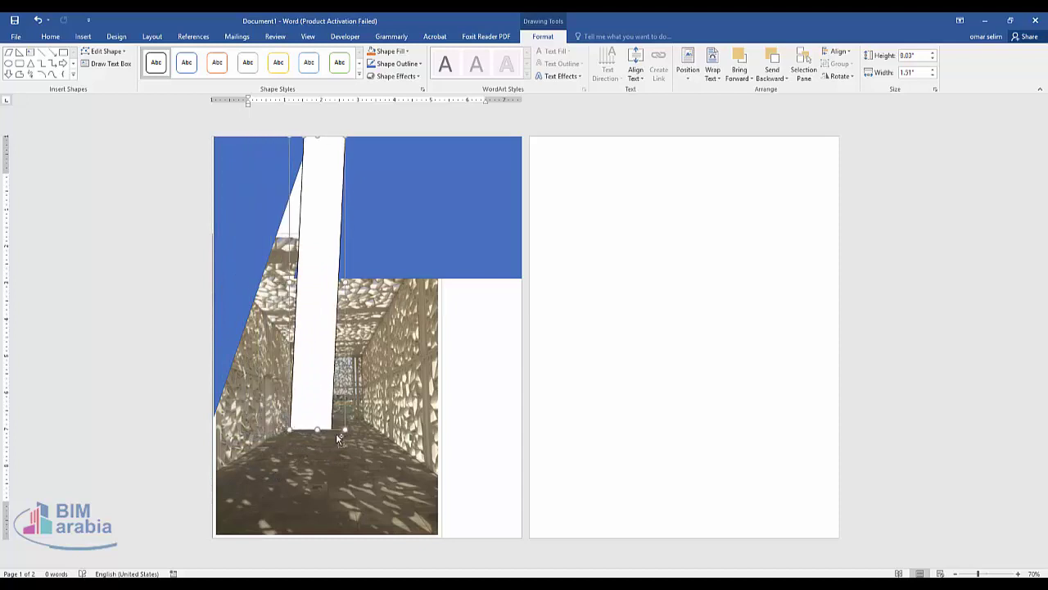
left_click_drag(306, 267, 317, 307)
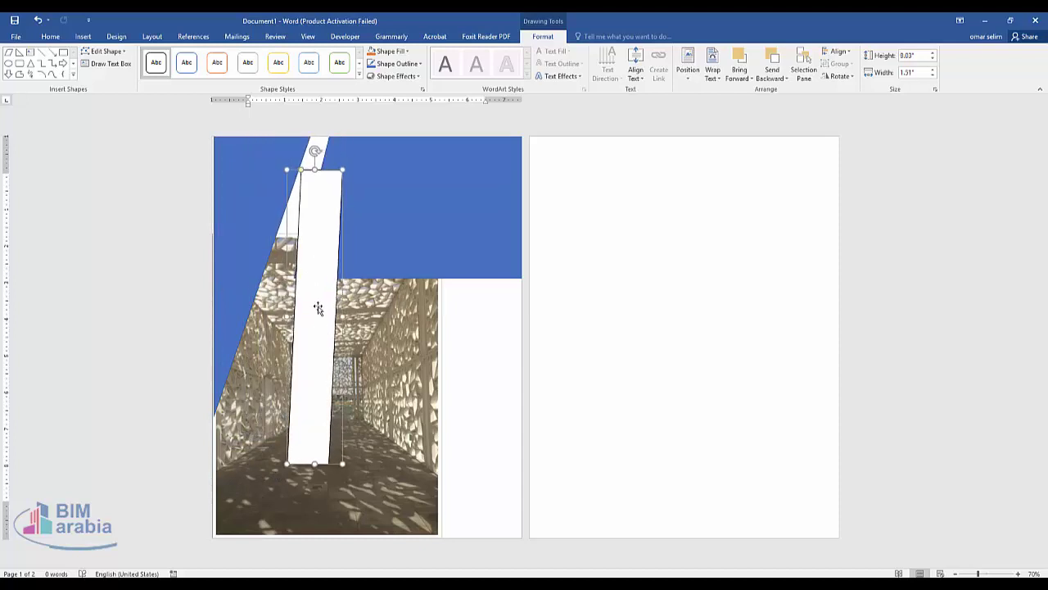
left_click_drag(318, 150, 375, 159)
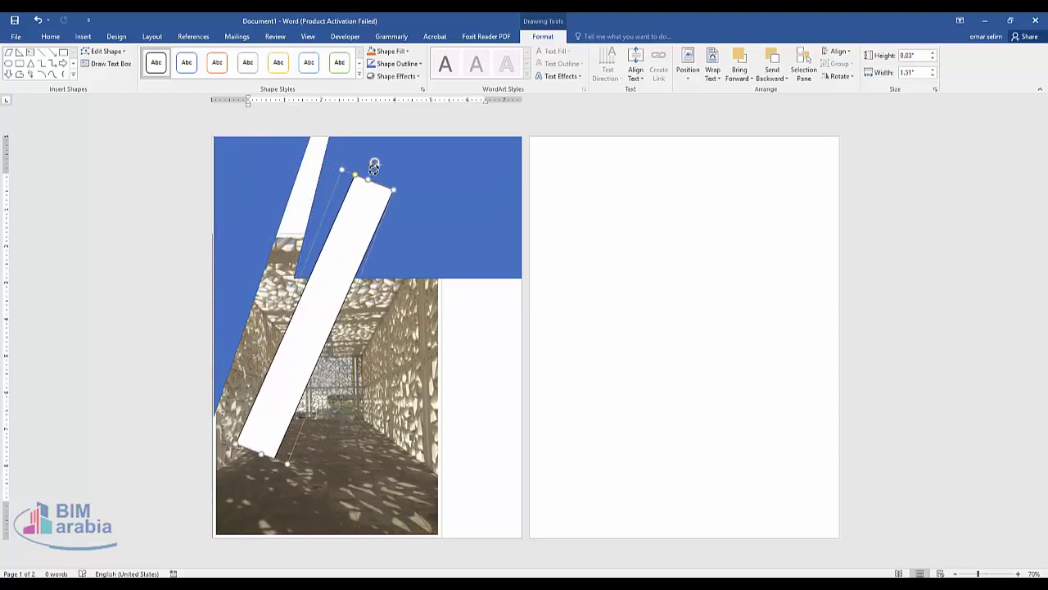
mouse_move(302, 333)
left_mouse_down()
mouse_move(255, 273)
mouse_move(325, 276)
left_mouse_up()
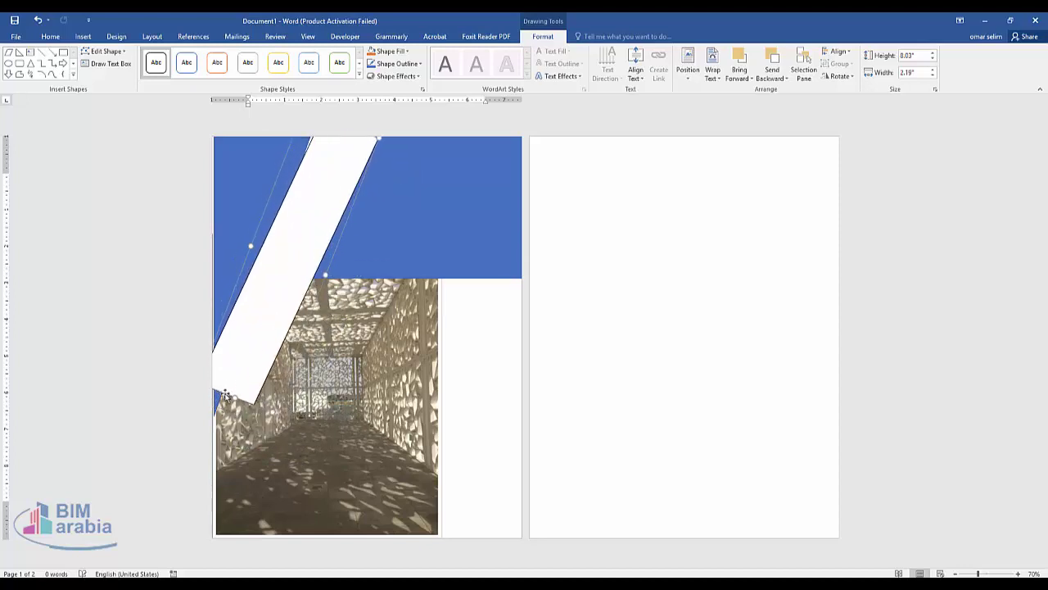
left_click_drag(237, 397, 204, 438)
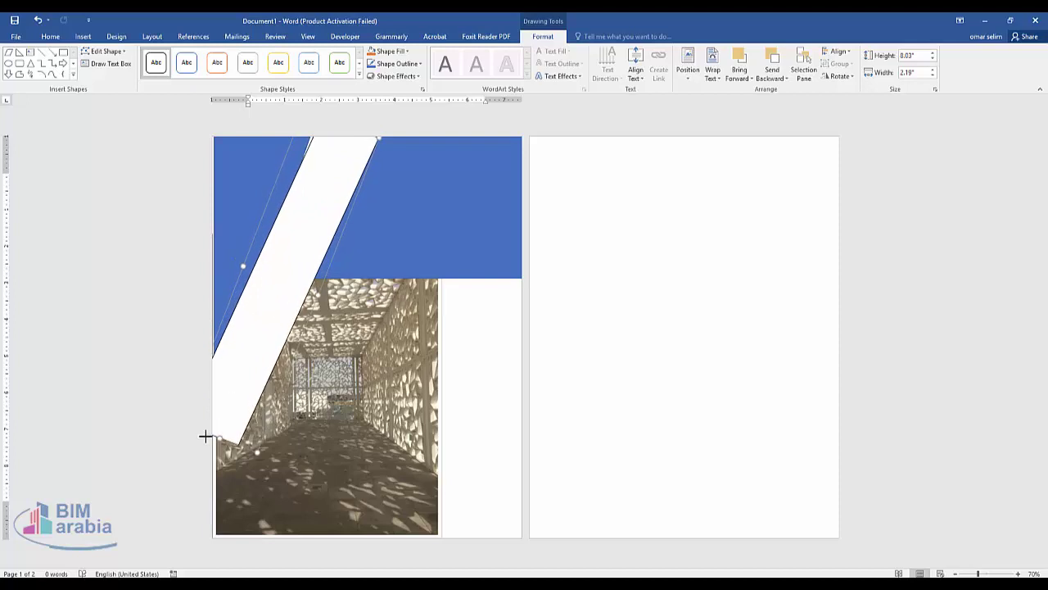
left_click_drag(260, 359, 254, 356)
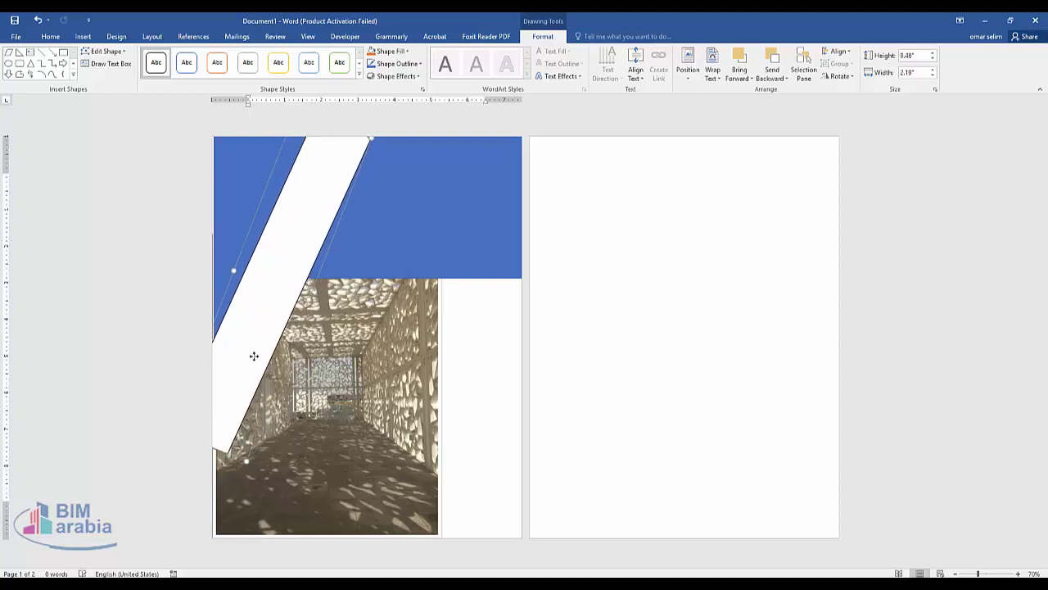
Narrow the white diagonal stripe slightly, to 9.46" by 2.03"
left_click(501, 410)
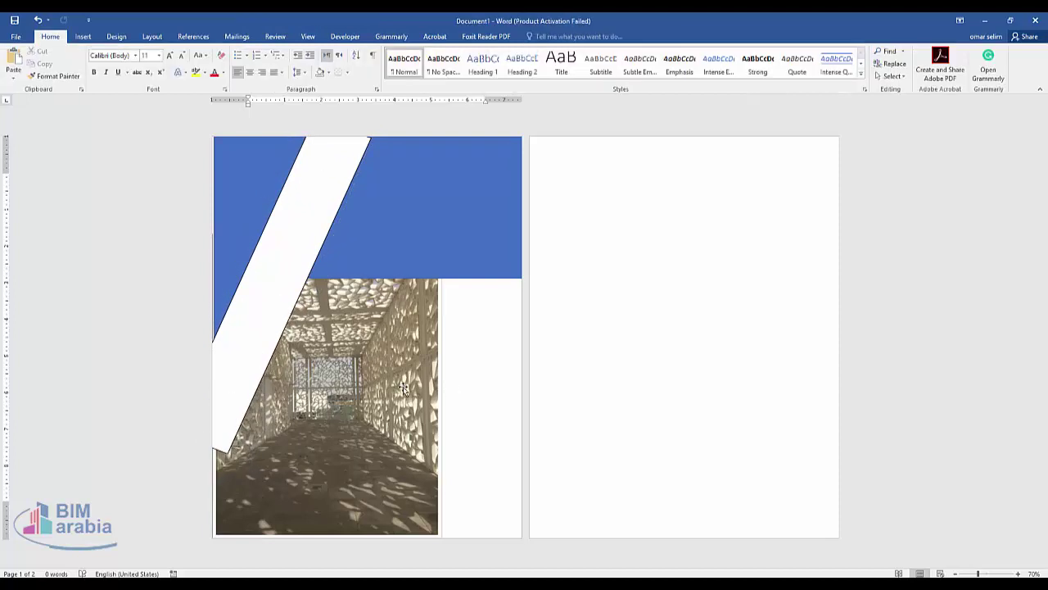
left_click(318, 291)
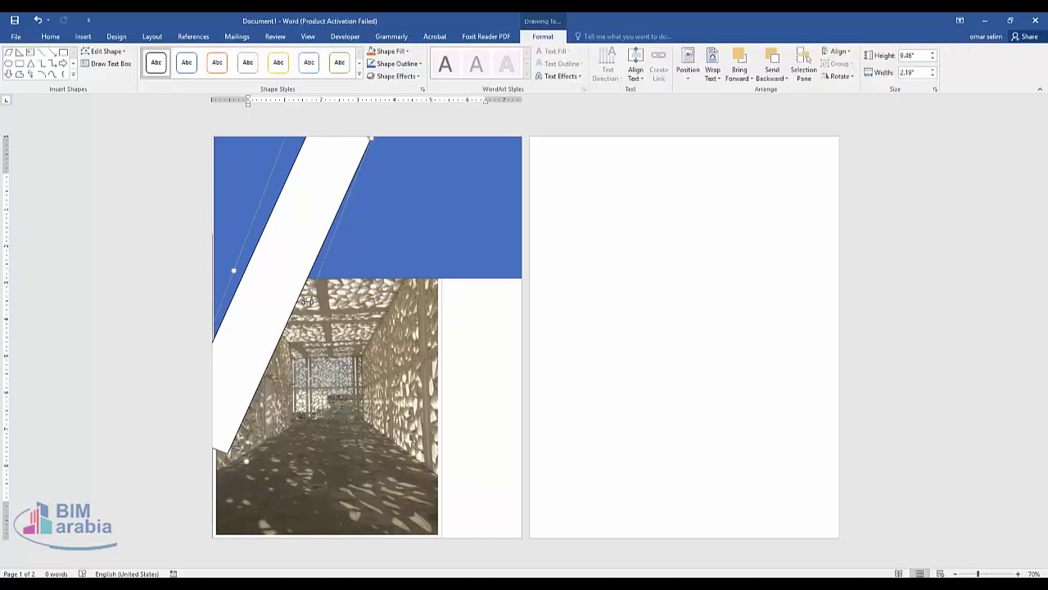
left_click_drag(308, 299, 301, 301)
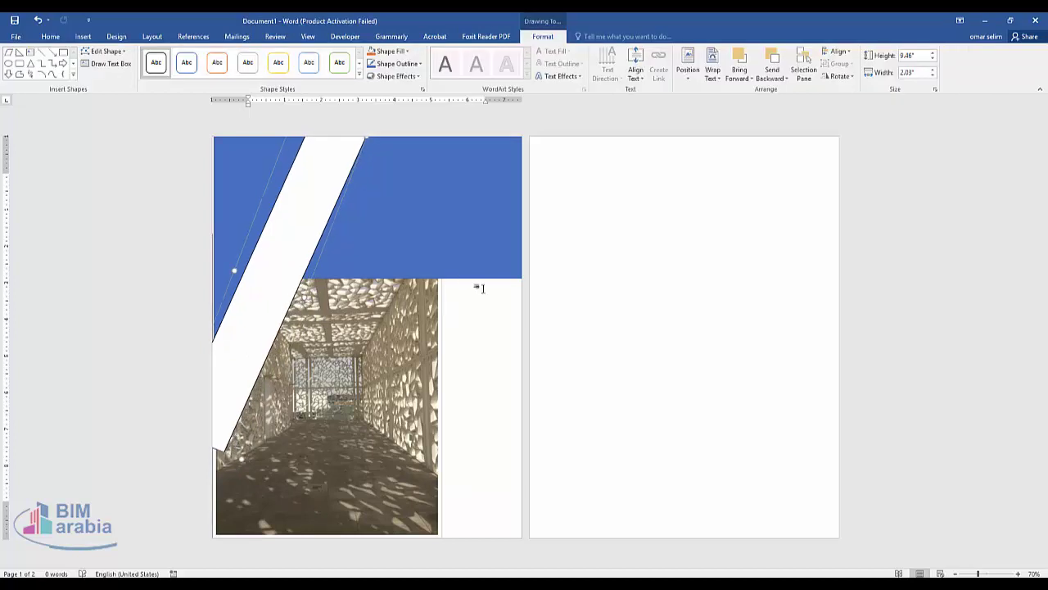
left_click(510, 328)
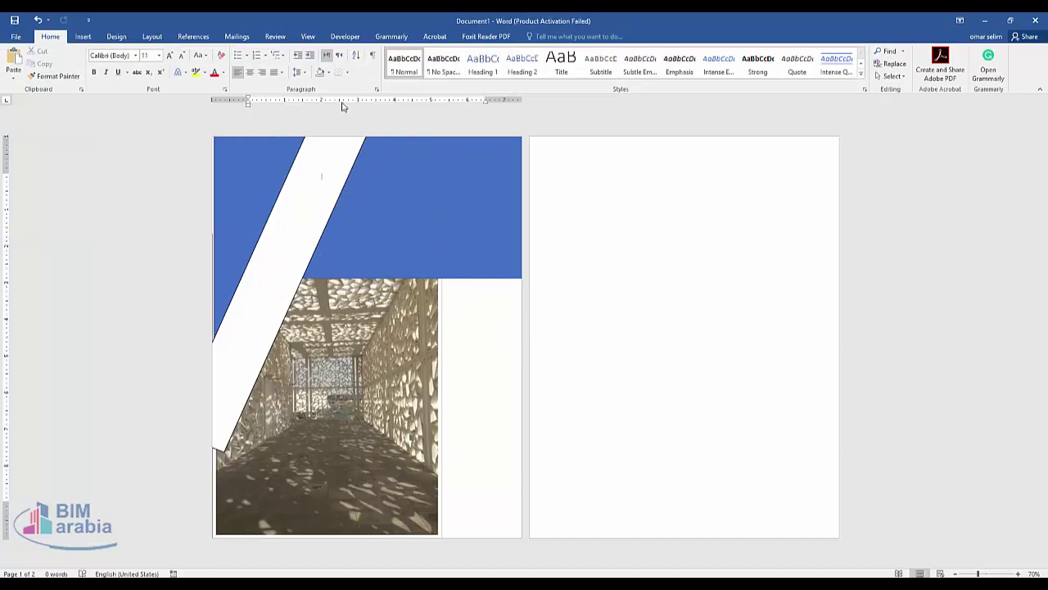
Insert a built-in quote text box and move it into the upper blue area
left_click(83, 36)
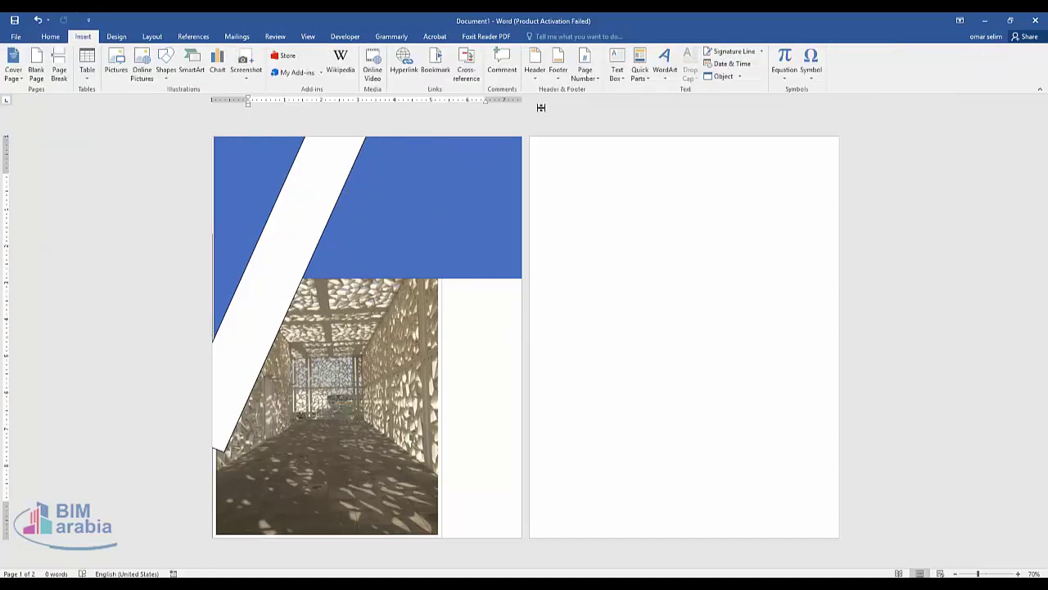
left_click(617, 73)
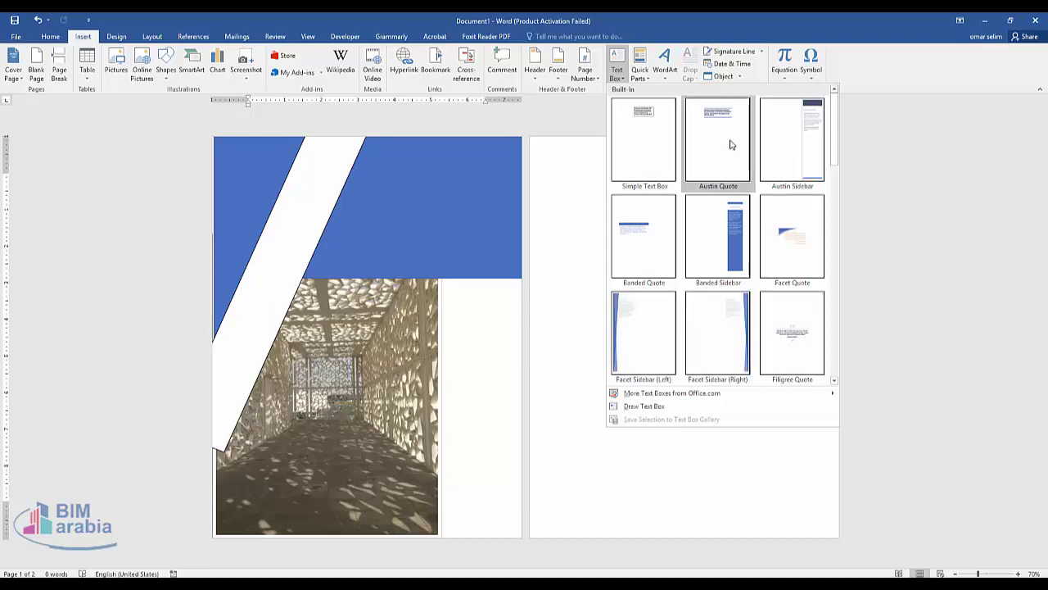
left_click(647, 404)
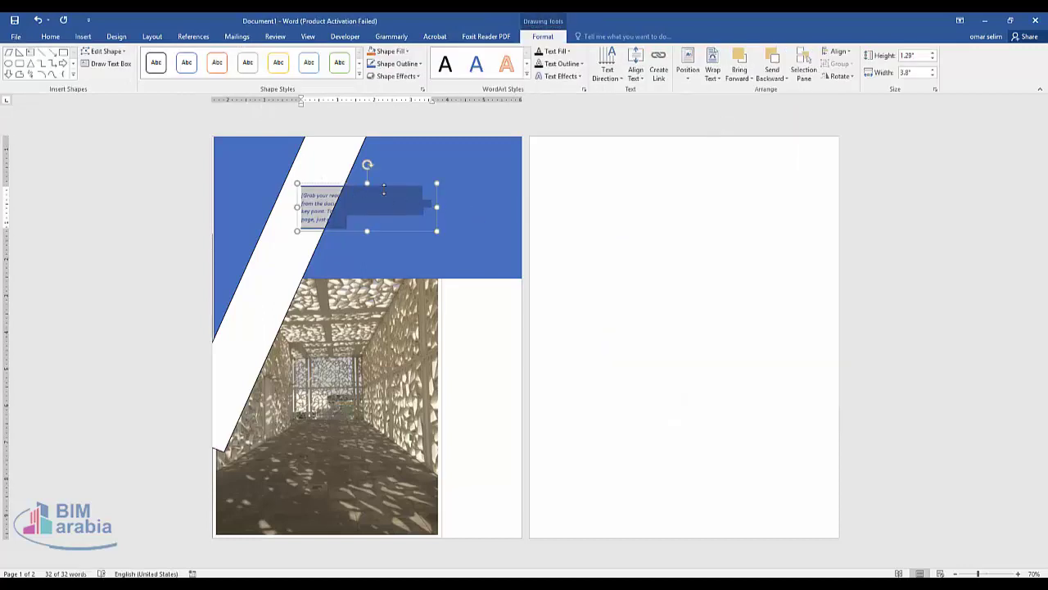
left_click_drag(383, 188, 445, 193)
Make all the quote text white
key("ctrl+a")
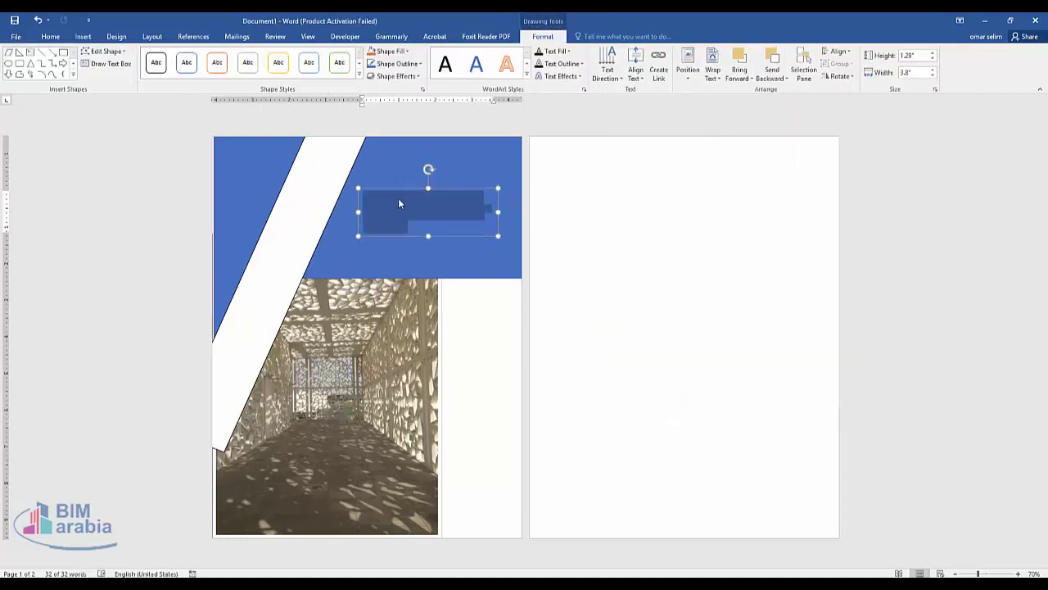
left_click(25, 38)
left_click(27, 39)
left_click(50, 36)
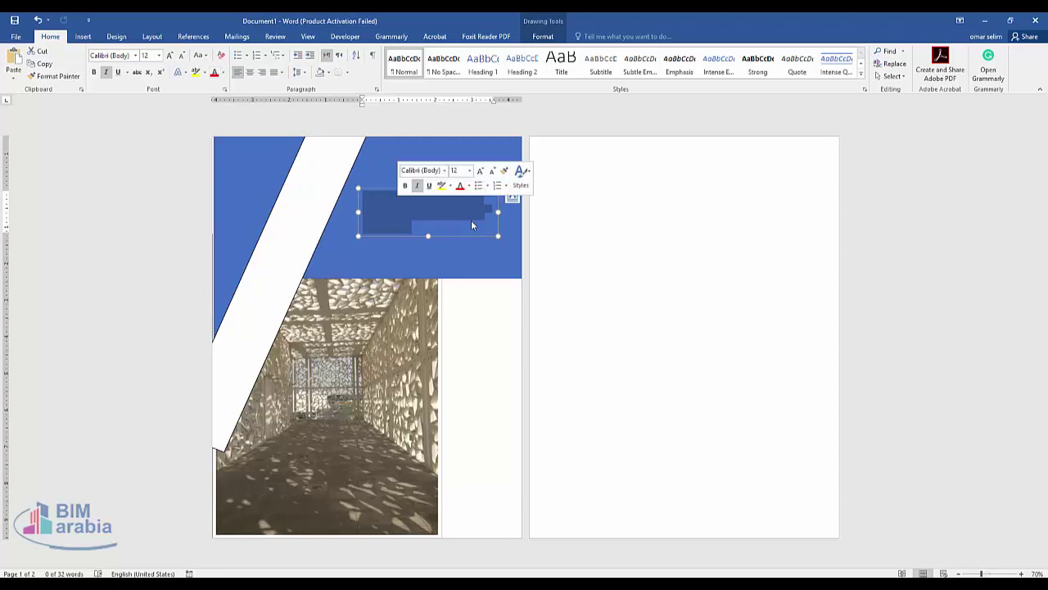
left_click(216, 73)
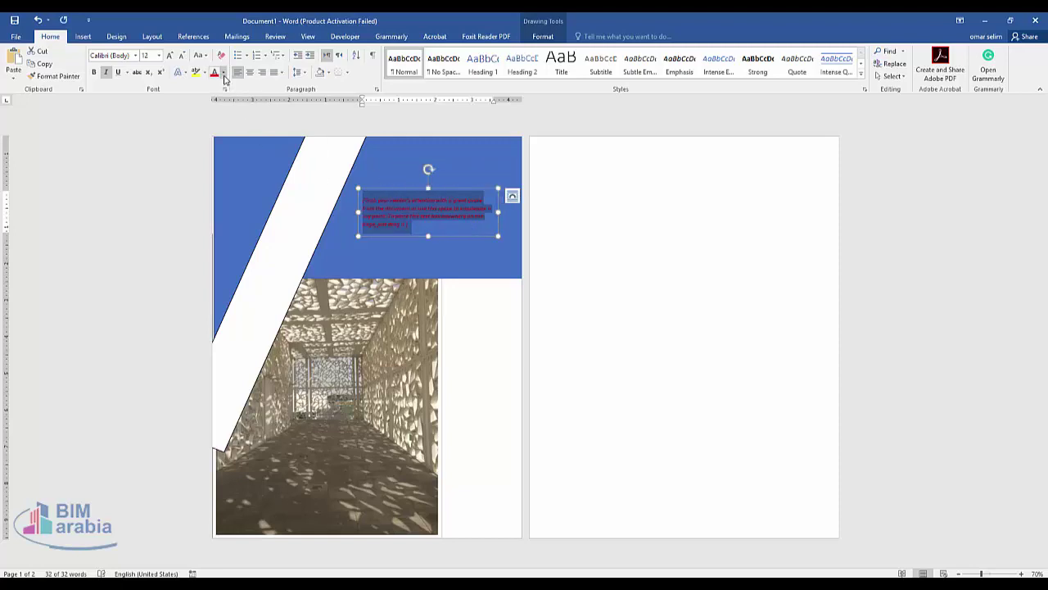
left_click(222, 72)
left_click(216, 110)
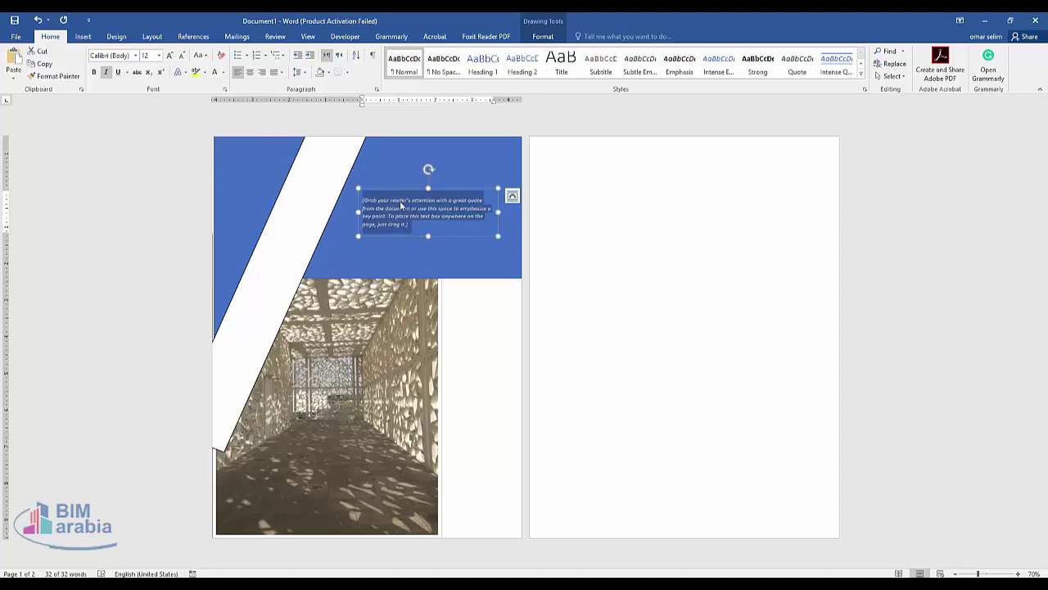
Enlarge the quote box downward and set its text to 28 pt, then shrink it four steps
left_click_drag(427, 236, 428, 262)
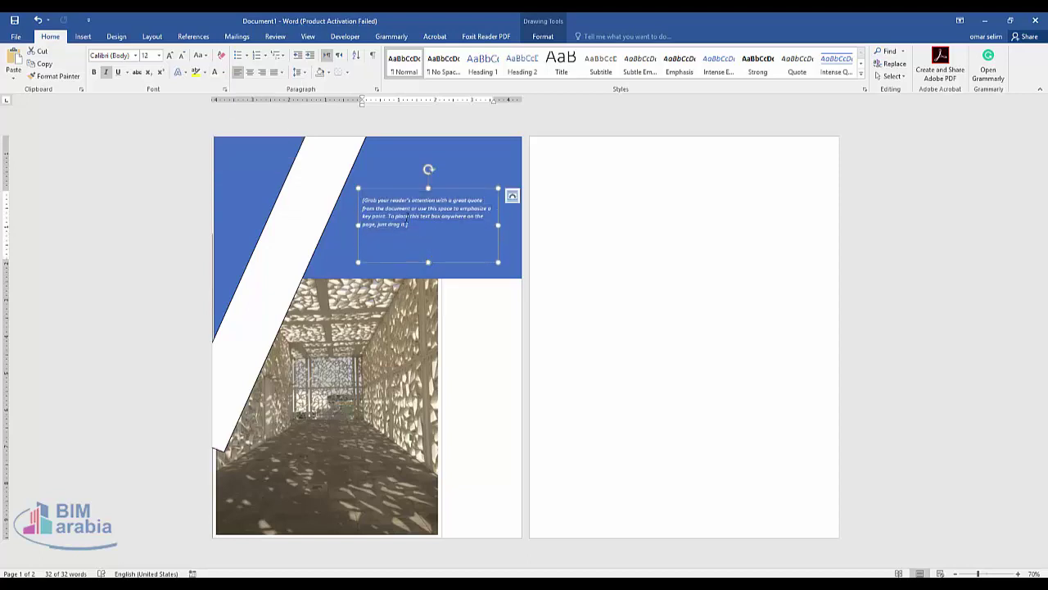
left_click(160, 56)
left_click(146, 193)
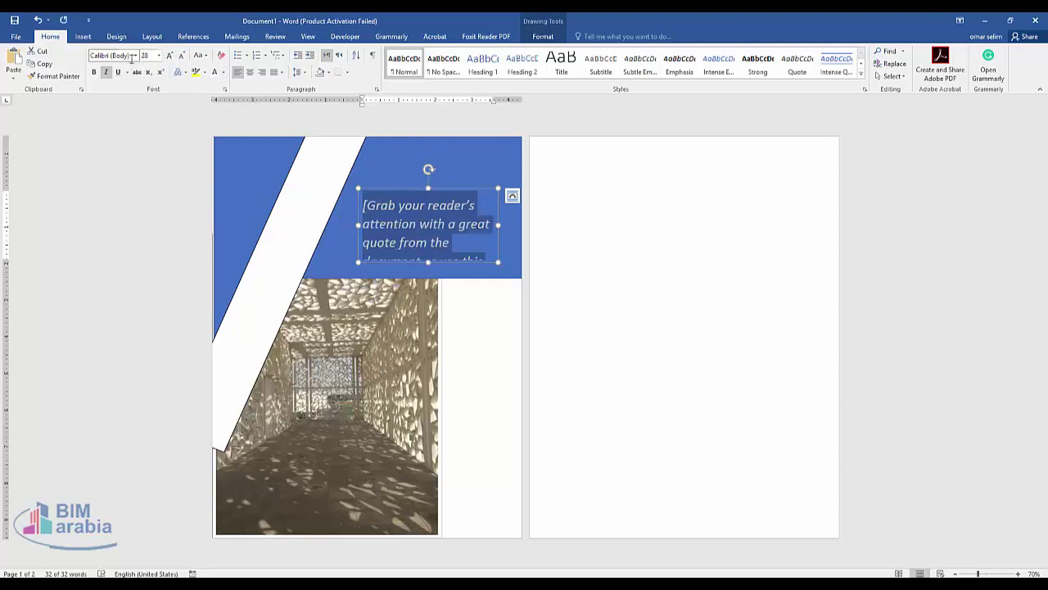
left_click(180, 56)
left_click(181, 56)
left_click(181, 56)
left_click(181, 56)
left_click(181, 55)
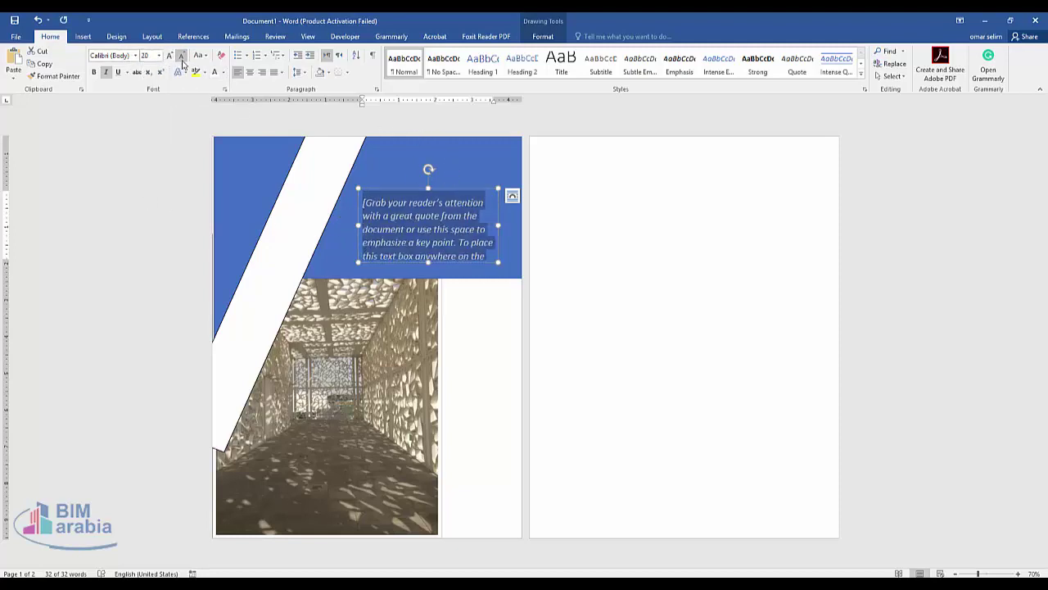
left_click(181, 56)
left_click(181, 56)
Reshape the white stripe so it reaches the page's lower-left edge beside the photo
left_click(211, 426)
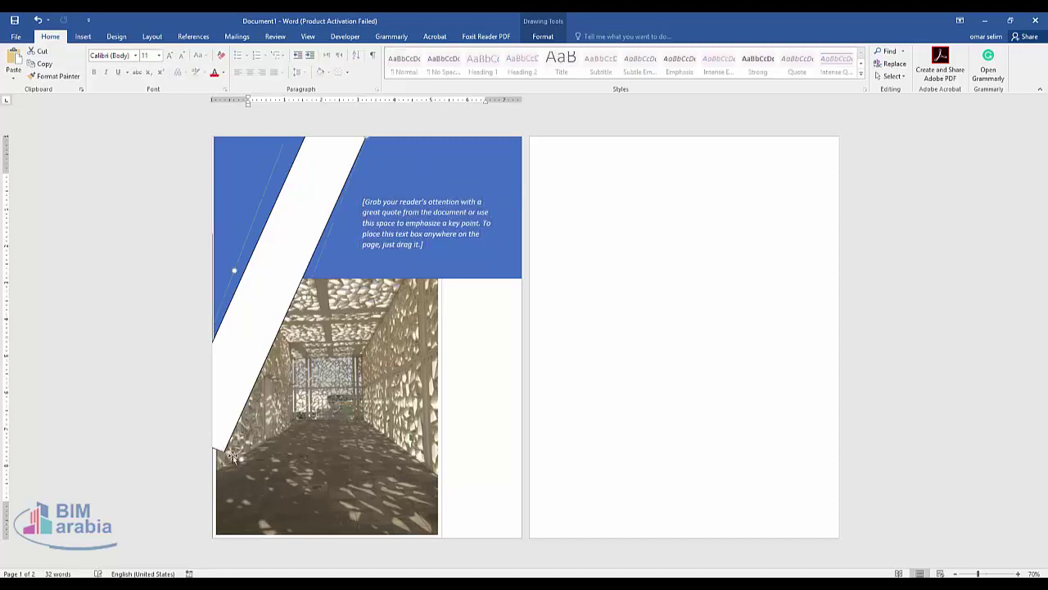
left_click_drag(240, 459, 225, 485)
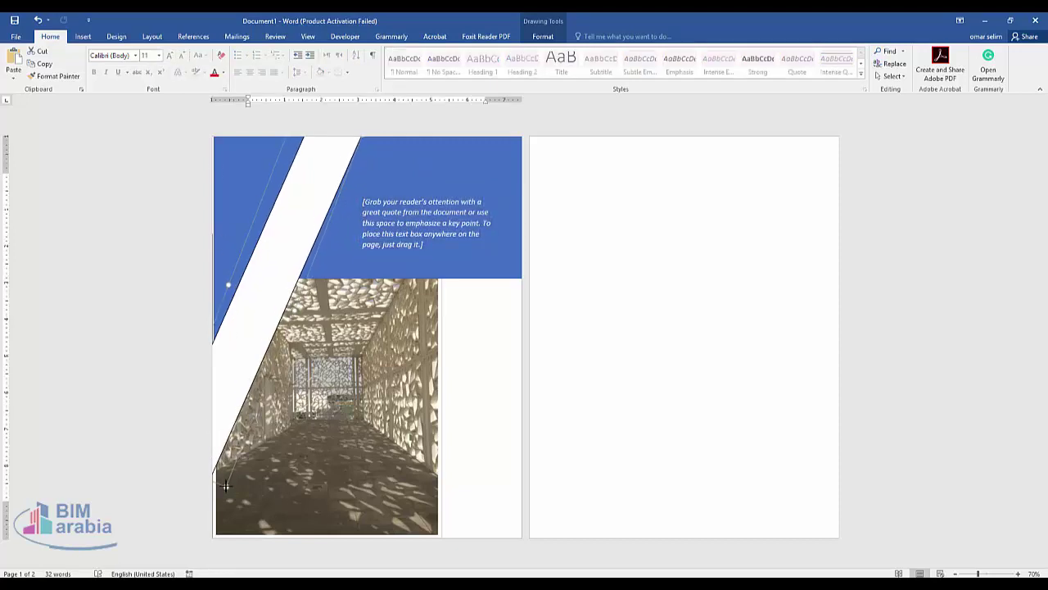
left_click(503, 308)
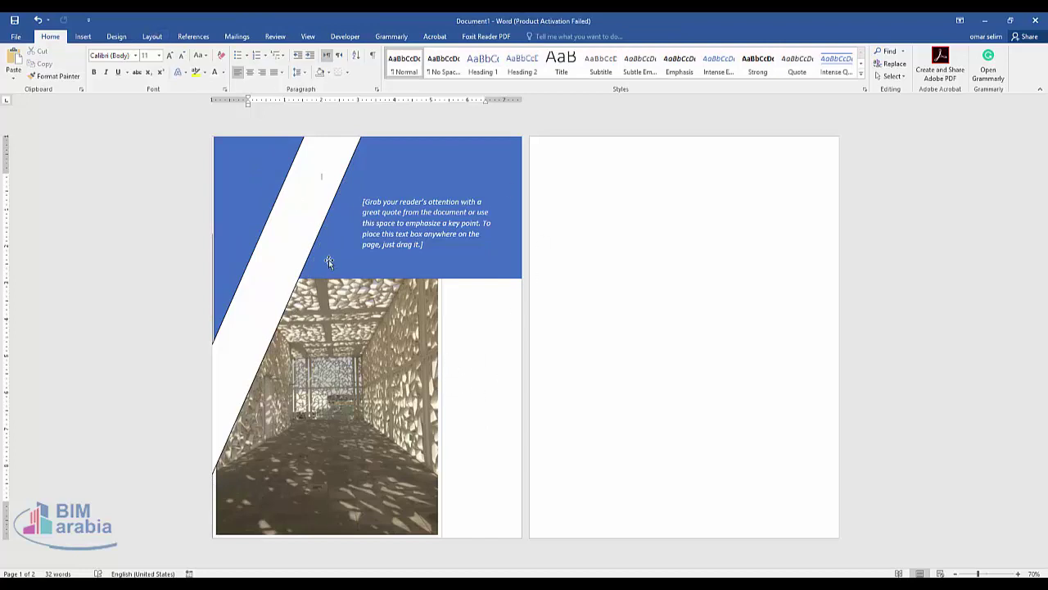
left_click(84, 37)
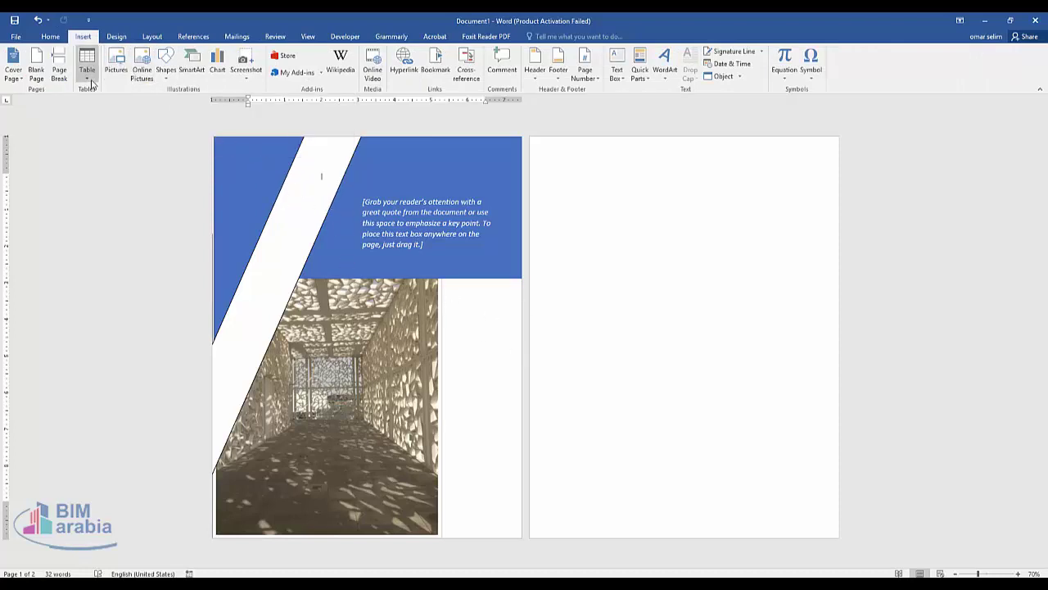
Draw a blue circle over the photo's lower-right corner and add the text BIMarabia inside
left_click(115, 40)
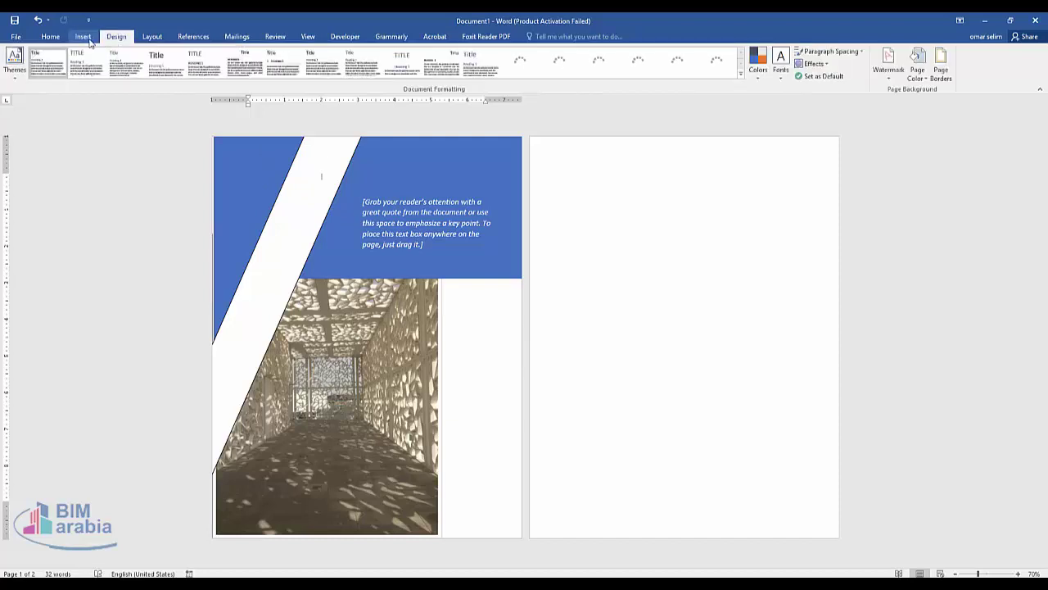
left_click(82, 36)
left_click(166, 74)
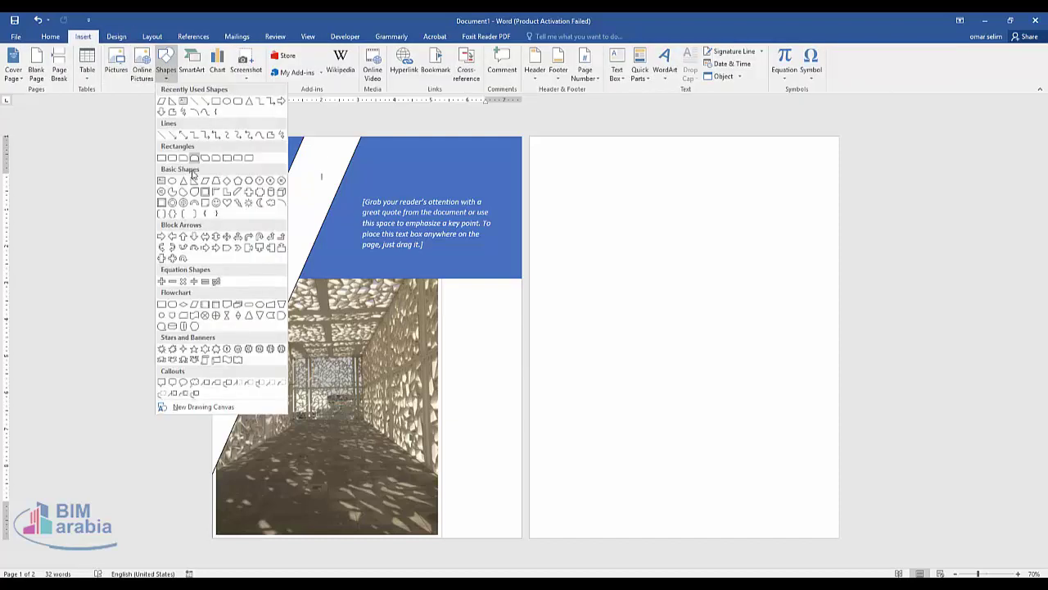
left_click(227, 101)
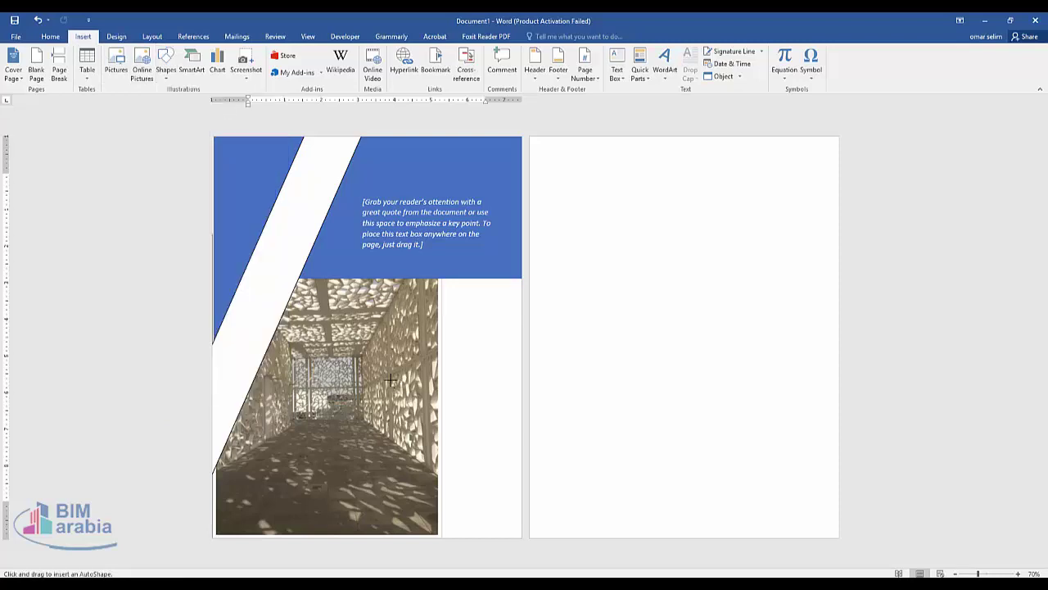
left_click_drag(390, 377, 514, 502)
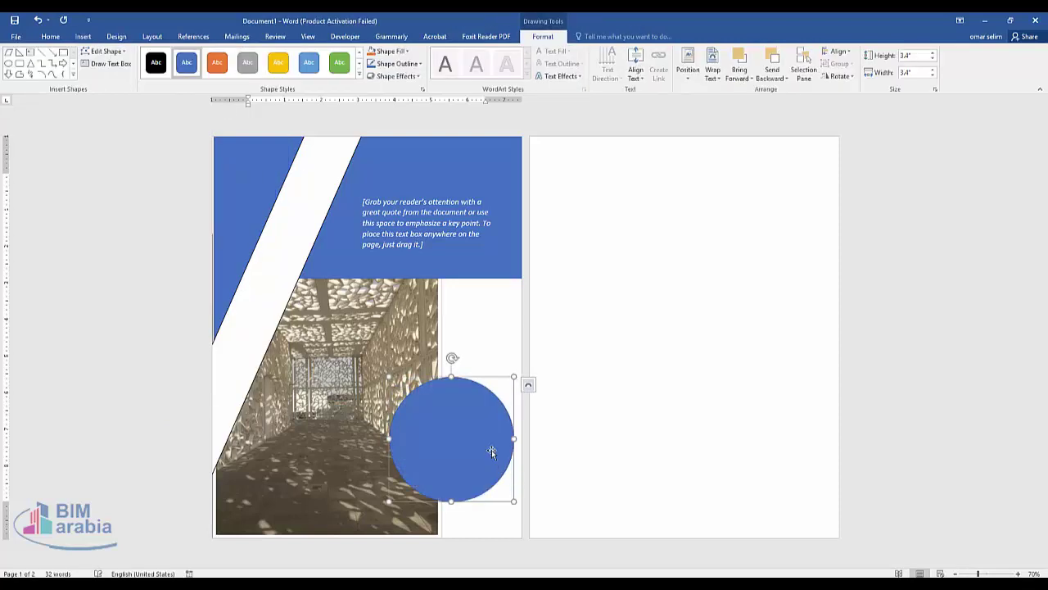
right_click(448, 418)
left_click(486, 287)
type("omarse")
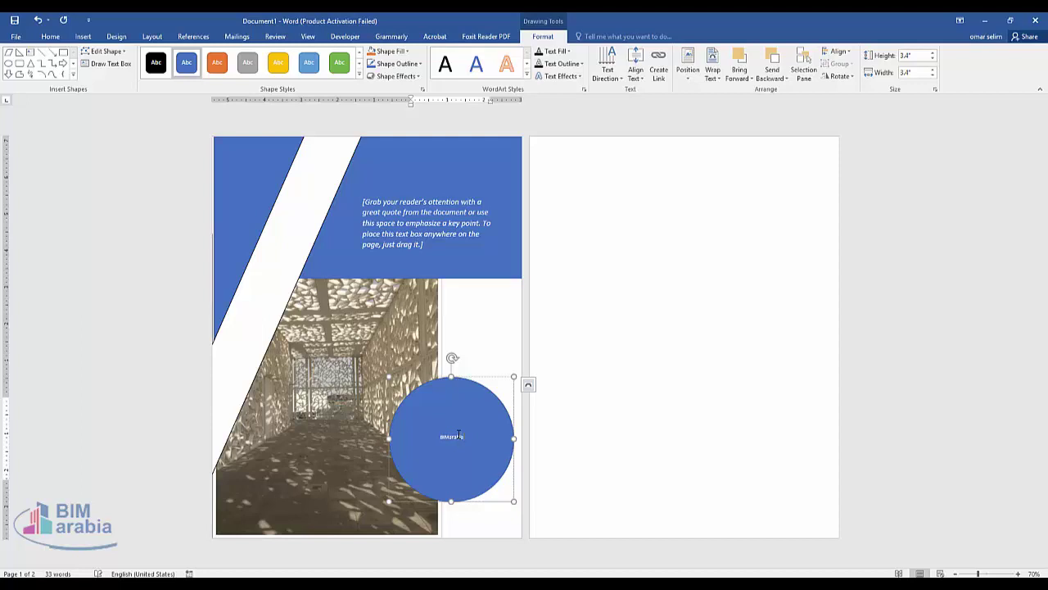
Set the BIMarabia text to 36 pt after trying 72 pt
key("ctrl+a")
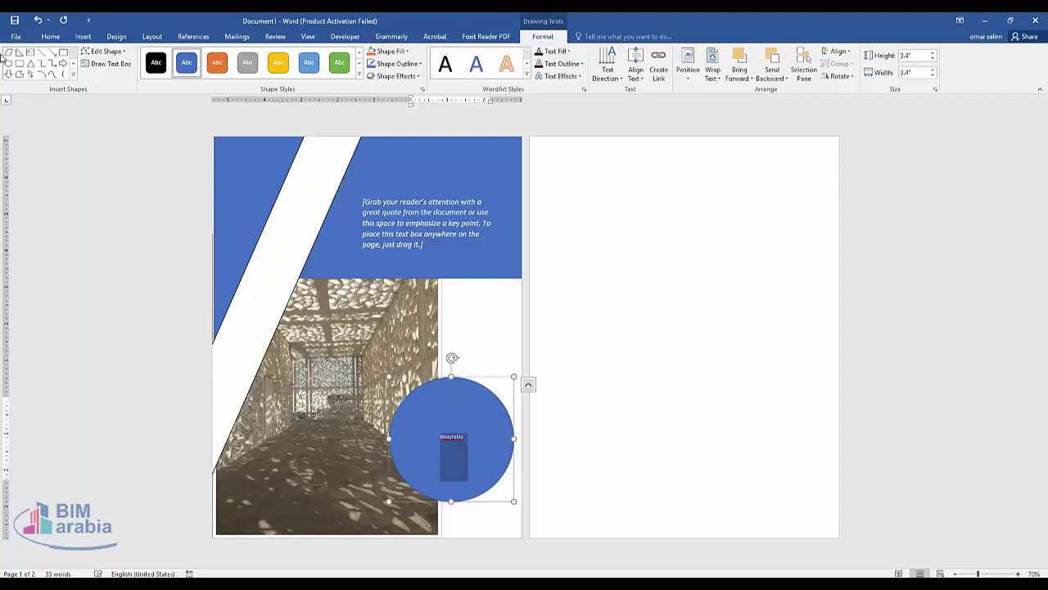
left_click(64, 39)
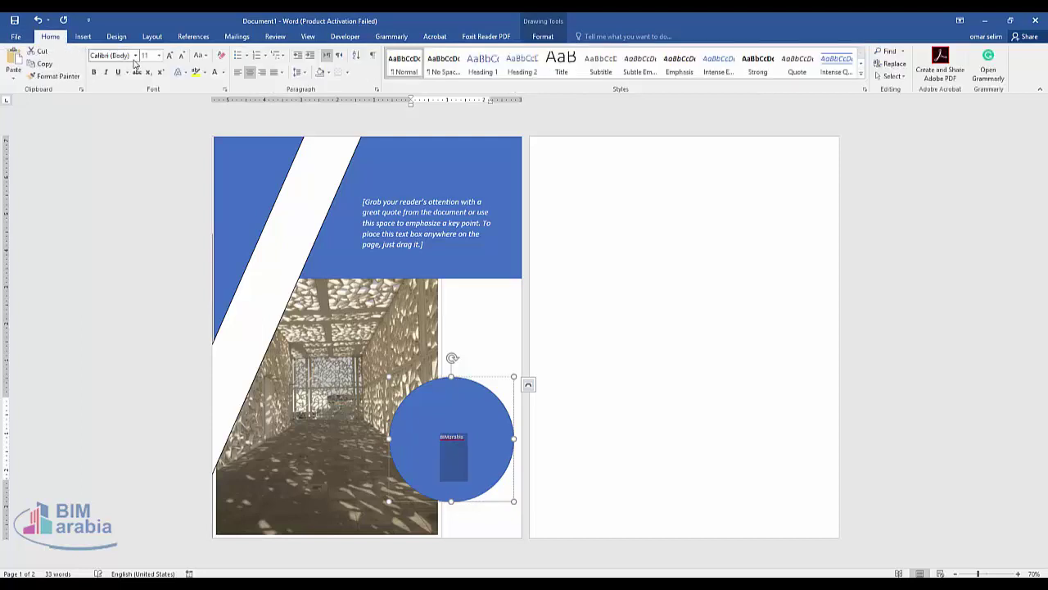
left_click(159, 55)
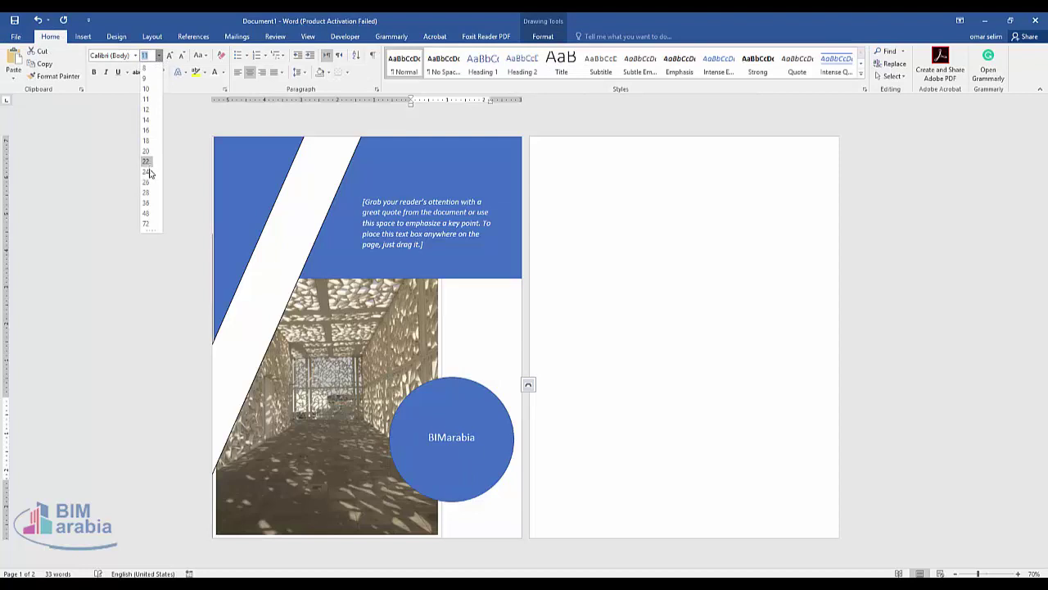
left_click(146, 223)
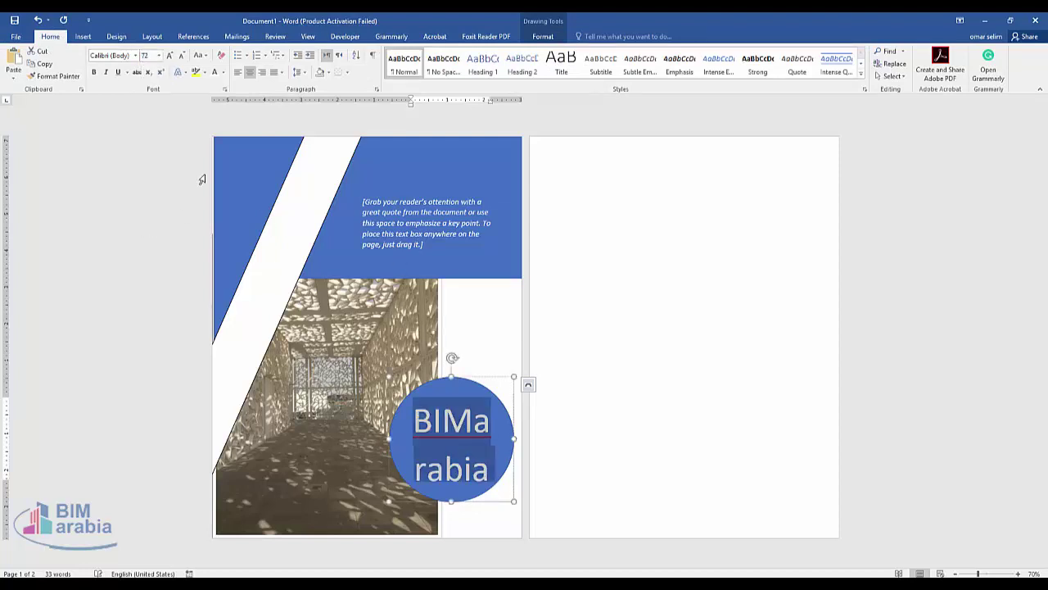
left_click(158, 54)
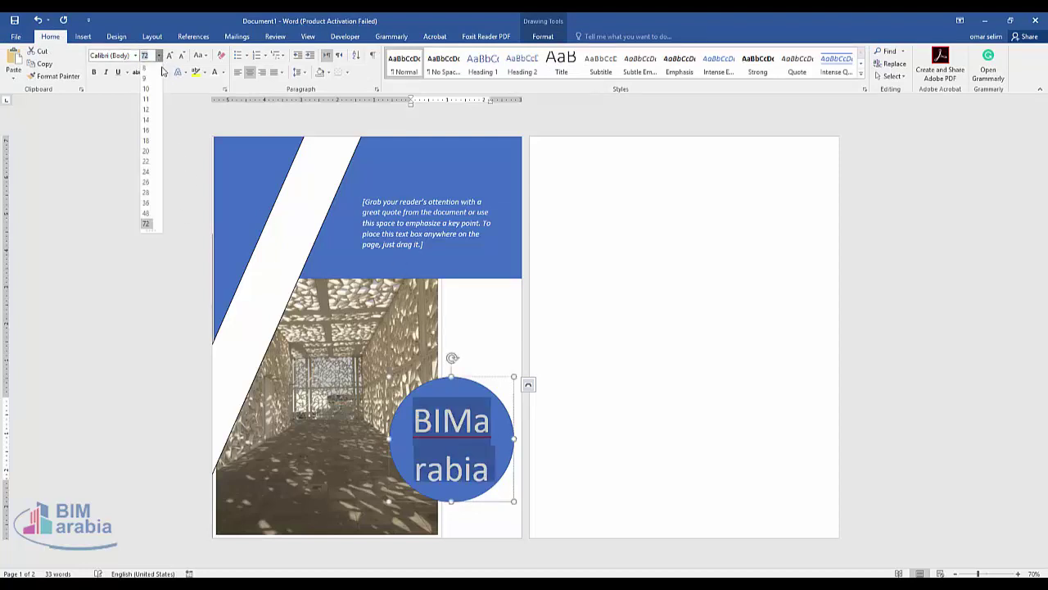
left_click(145, 202)
left_click(485, 292)
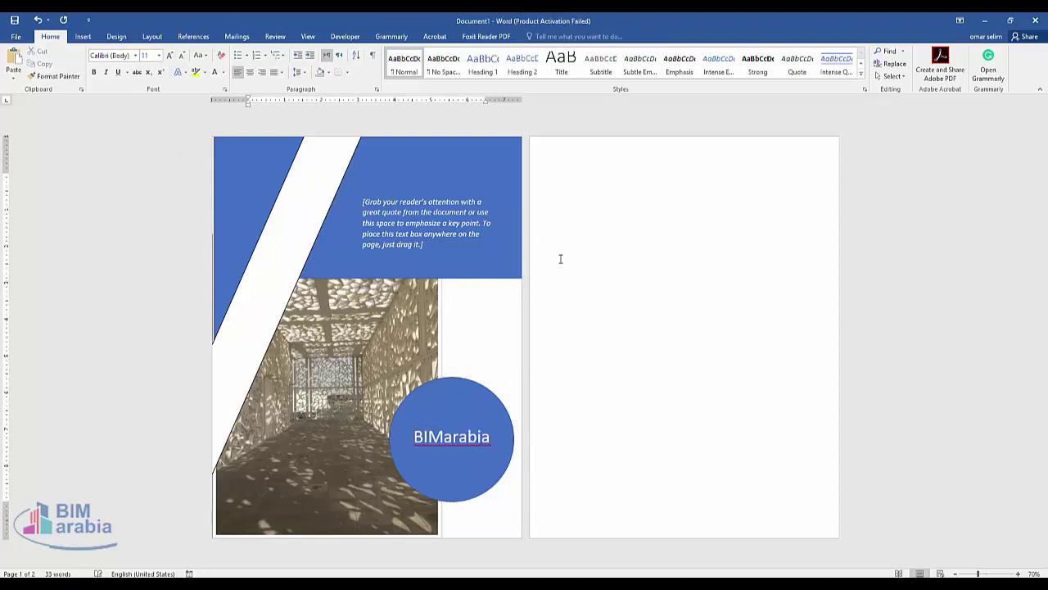
left_click(632, 186)
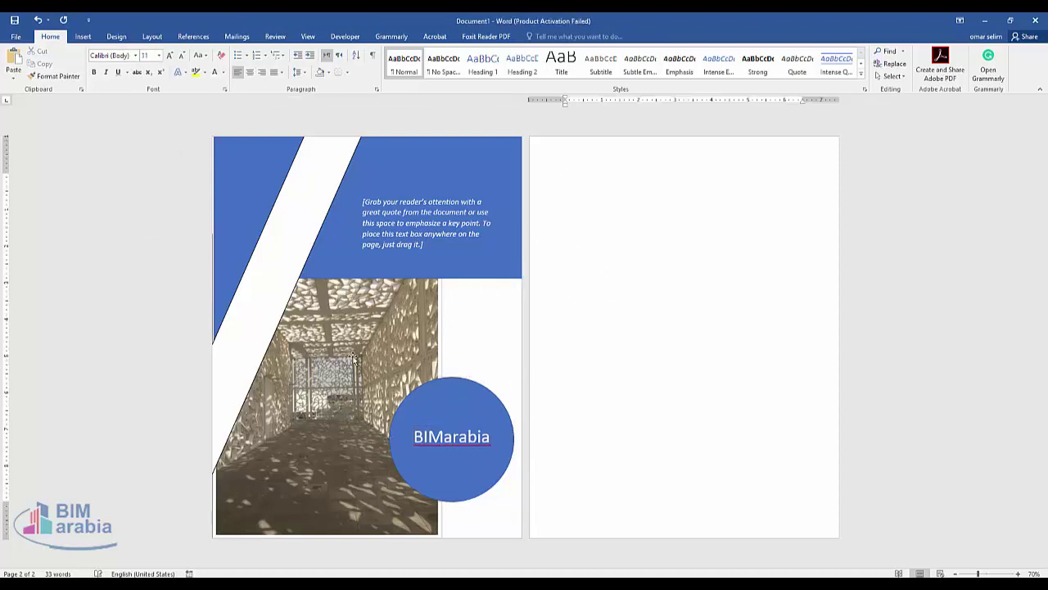
left_click(85, 38)
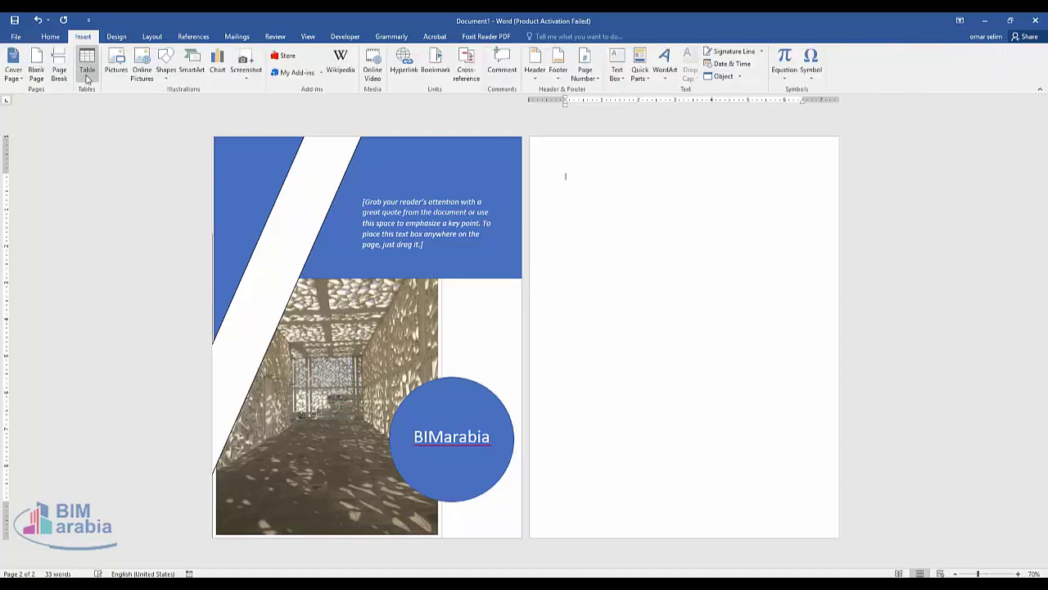